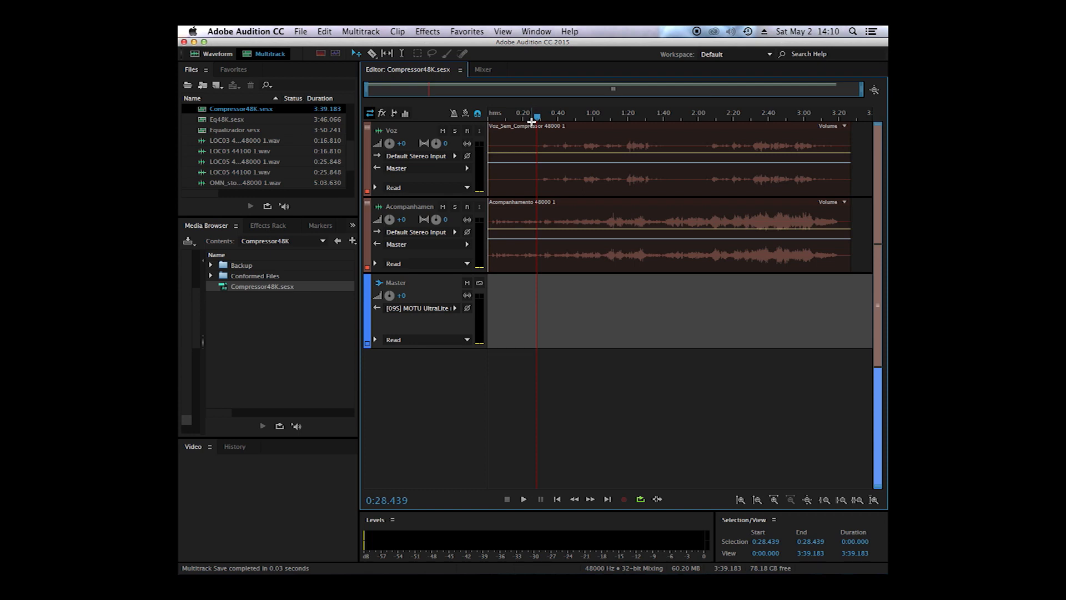
Step: Play the session and increase the heights of the Voz and Acompanhamento tracks to enlarge their waveforms
{"action": "key", "text": "space"}
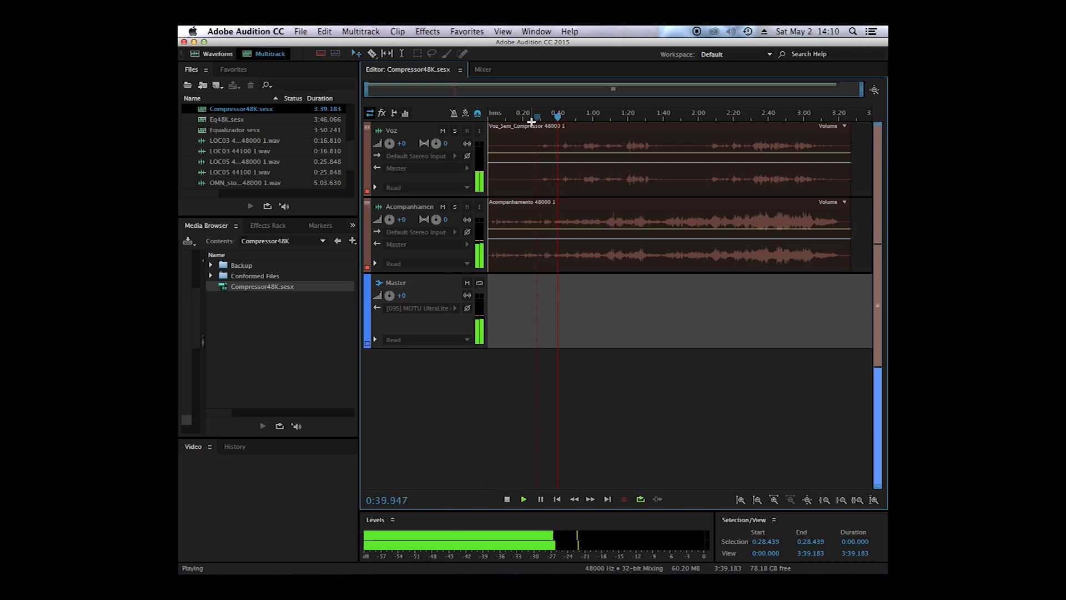
{"action": "left_click_drag", "start_coordinate": [445, 204], "coordinate": [449, 253]}
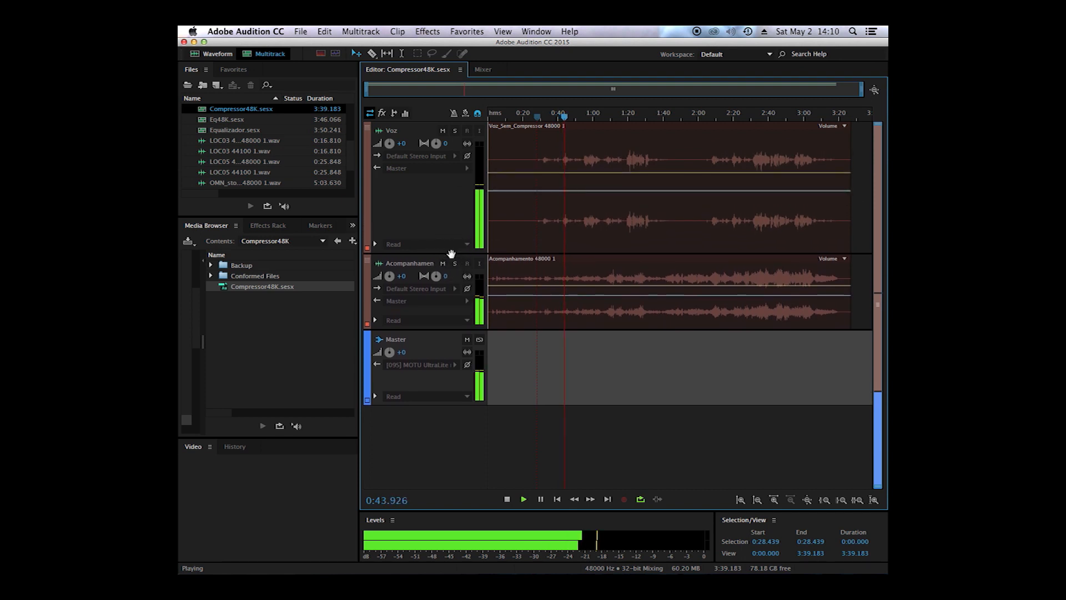
{"action": "left_click_drag", "start_coordinate": [451, 328], "coordinate": [433, 431]}
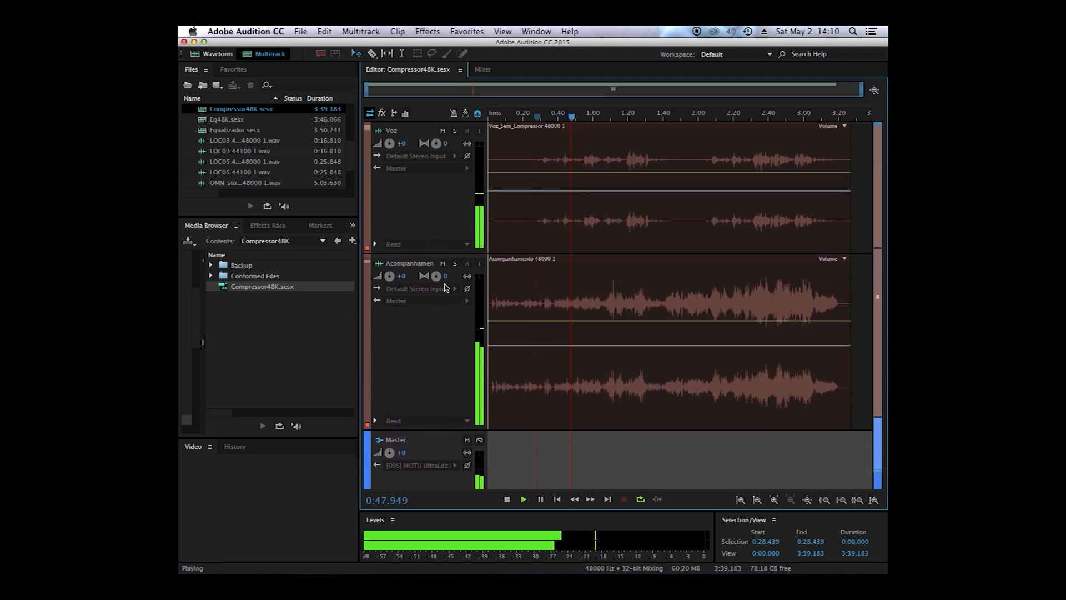
{"action": "left_click_drag", "start_coordinate": [442, 254], "coordinate": [438, 308]}
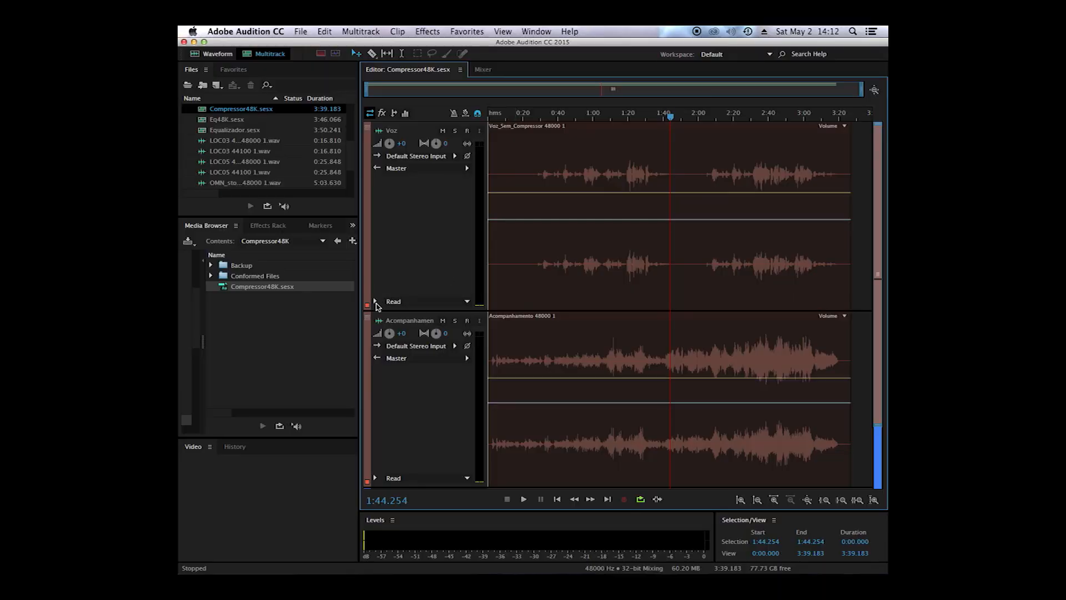
Step: Add a Tube-modeled Compressor to the first track effects slot of the Voz track and reposition its settings window
{"action": "left_click", "coordinate": [376, 302]}
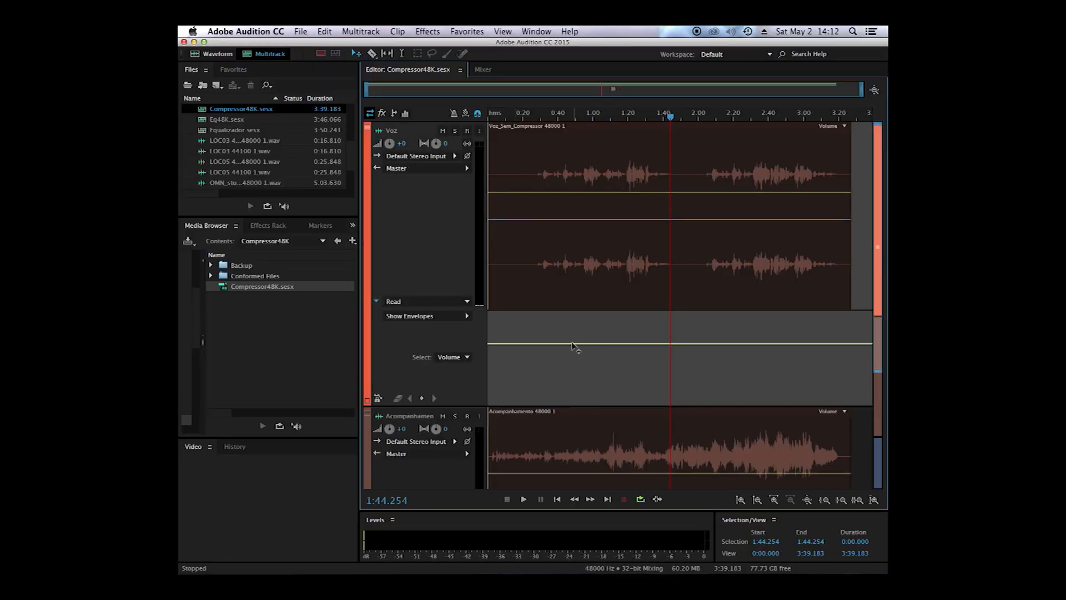
{"action": "left_click", "coordinate": [376, 301]}
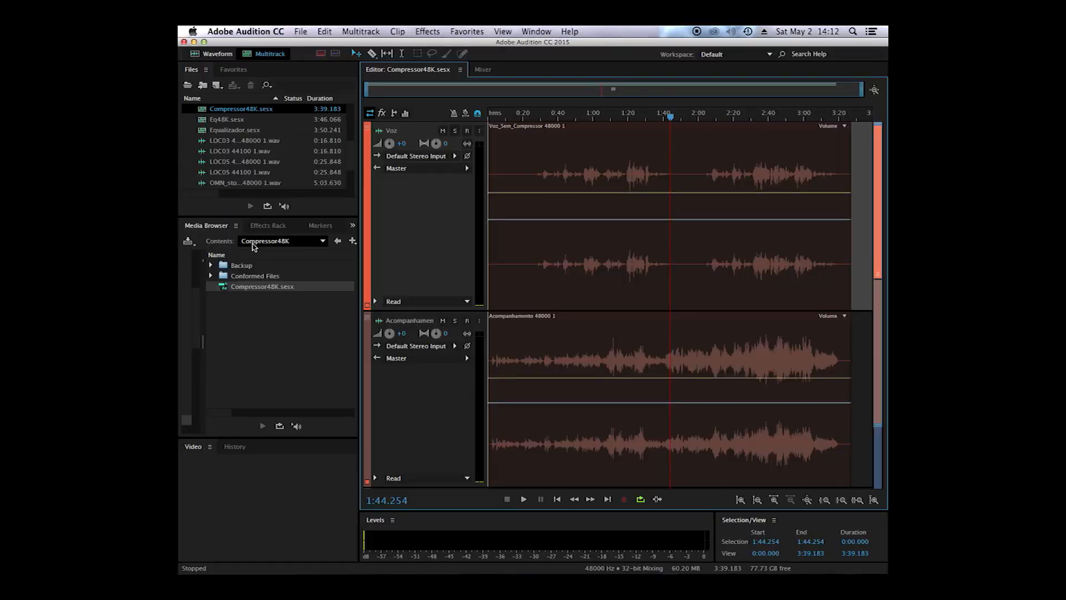
{"action": "left_click", "coordinate": [273, 227]}
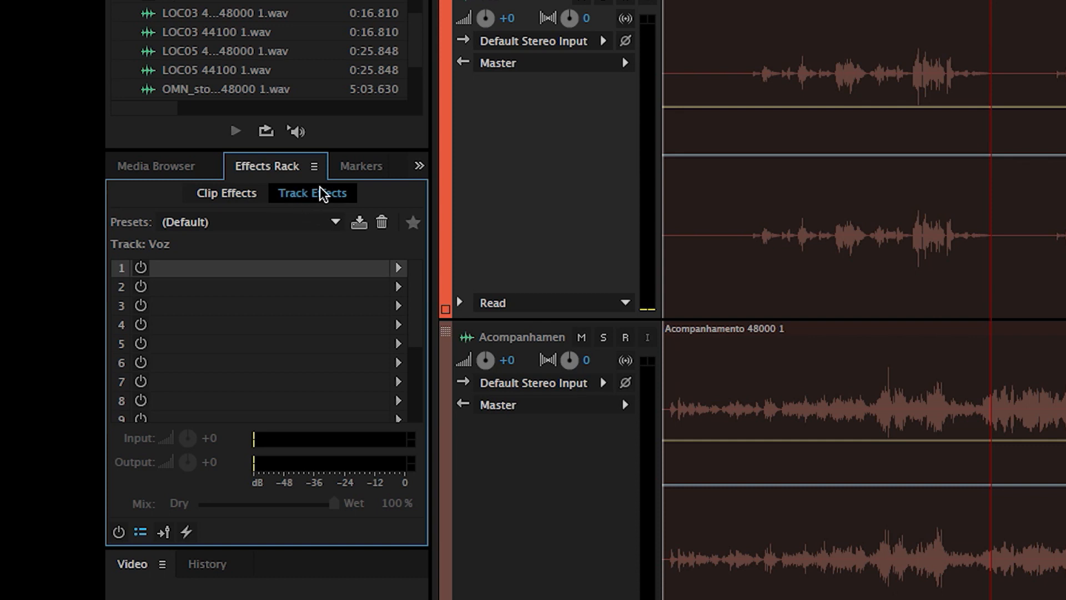
{"action": "left_click", "coordinate": [399, 269]}
{"action": "mouse_move", "coordinate": [555, 337]}
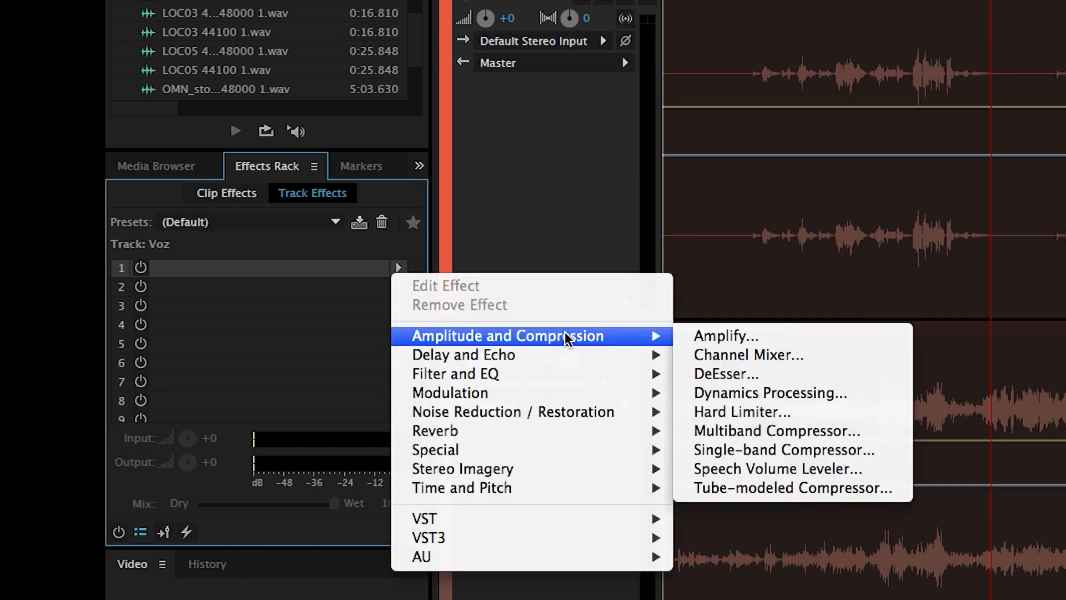
{"action": "left_click", "coordinate": [783, 487]}
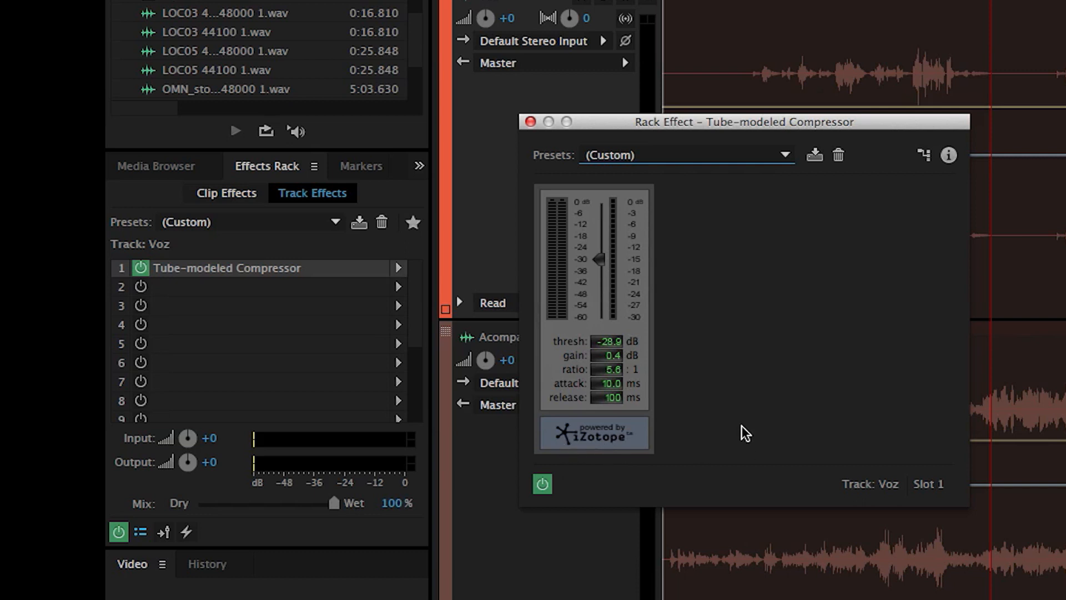
{"action": "left_click_drag", "start_coordinate": [704, 118], "coordinate": [750, 220]}
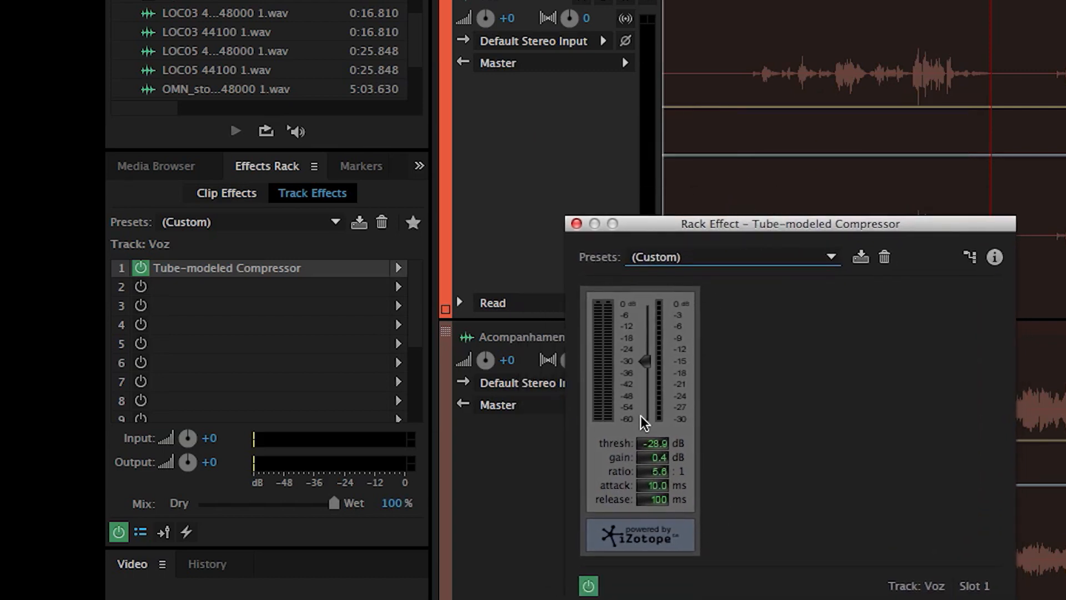
Step: Set the compressor's threshold to 0 dB, gain to 0 dB and ratio to 1:1
{"action": "left_click", "coordinate": [651, 443]}
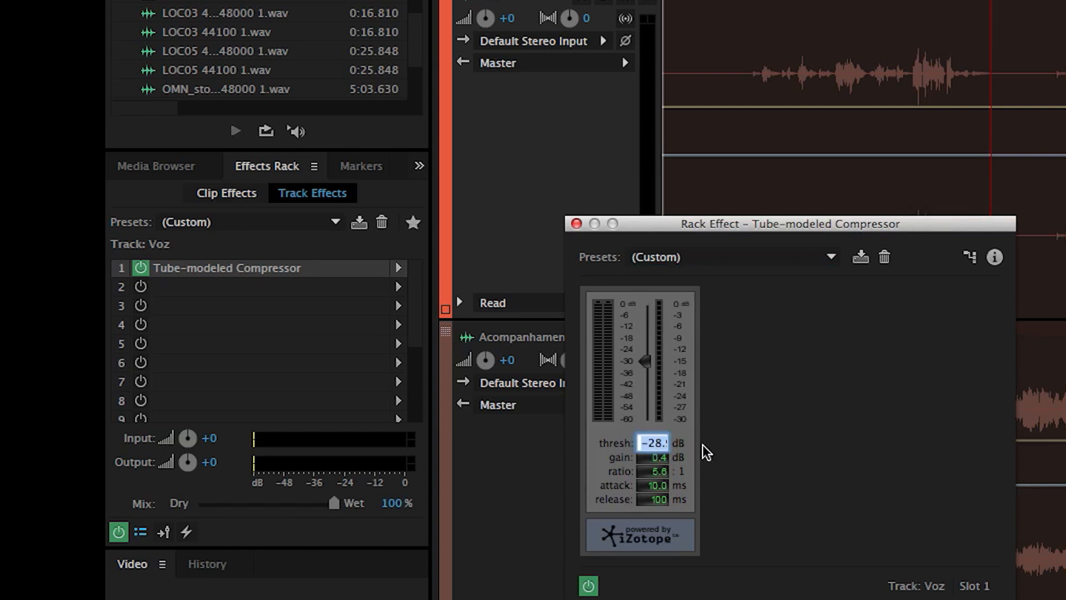
{"action": "type", "text": "0"}
{"action": "key", "text": "Return"}
{"action": "left_click", "coordinate": [652, 458]}
{"action": "type", "text": "0"}
{"action": "key", "text": "Return"}
{"action": "left_click", "coordinate": [654, 471]}
{"action": "type", "text": "1"}
{"action": "key", "text": "Return"}
Step: Open the compressor's attack value for editing
{"action": "left_click", "coordinate": [655, 486]}
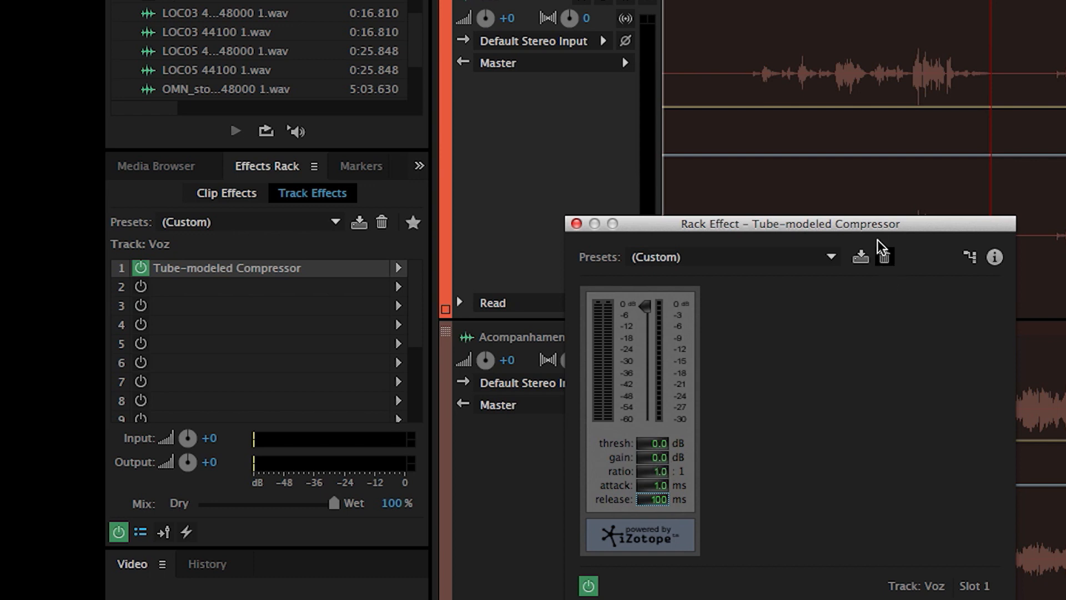
Step: Solo the Voz track and audition its passage from 1:00 to about 1:22.7 with the neutral compressor settings
{"action": "left_click_drag", "start_coordinate": [821, 229], "coordinate": [688, 231]}
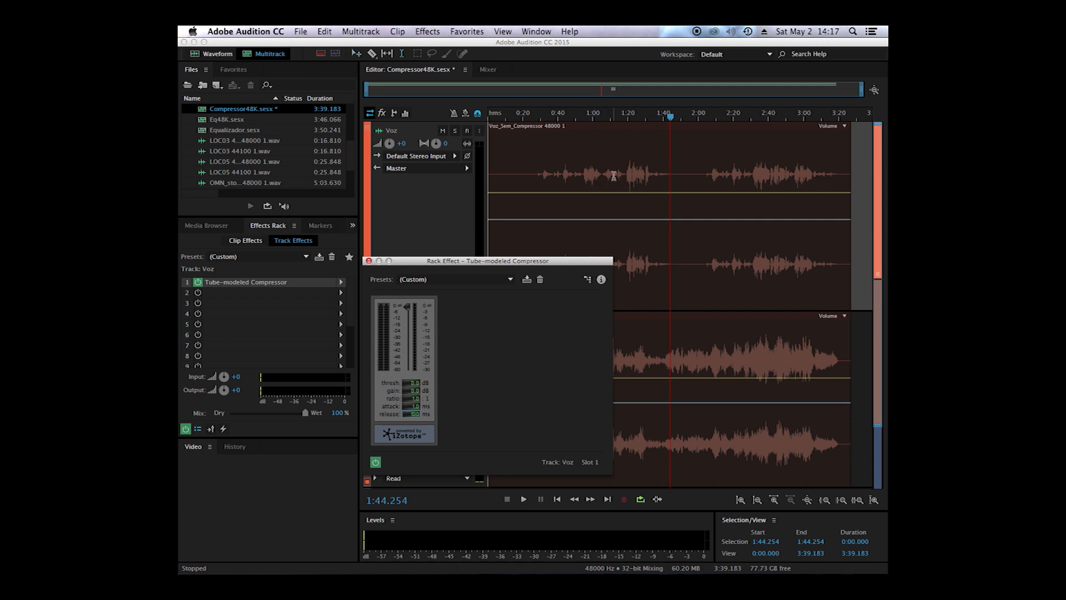
{"action": "left_click_drag", "start_coordinate": [593, 173], "coordinate": [633, 173]}
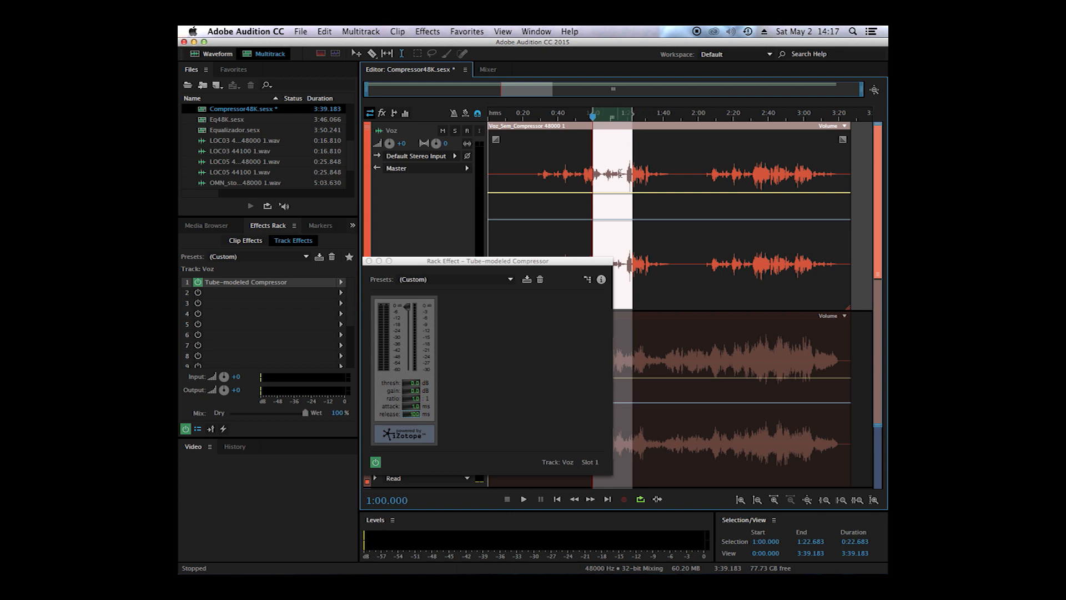
{"action": "left_click", "coordinate": [455, 130]}
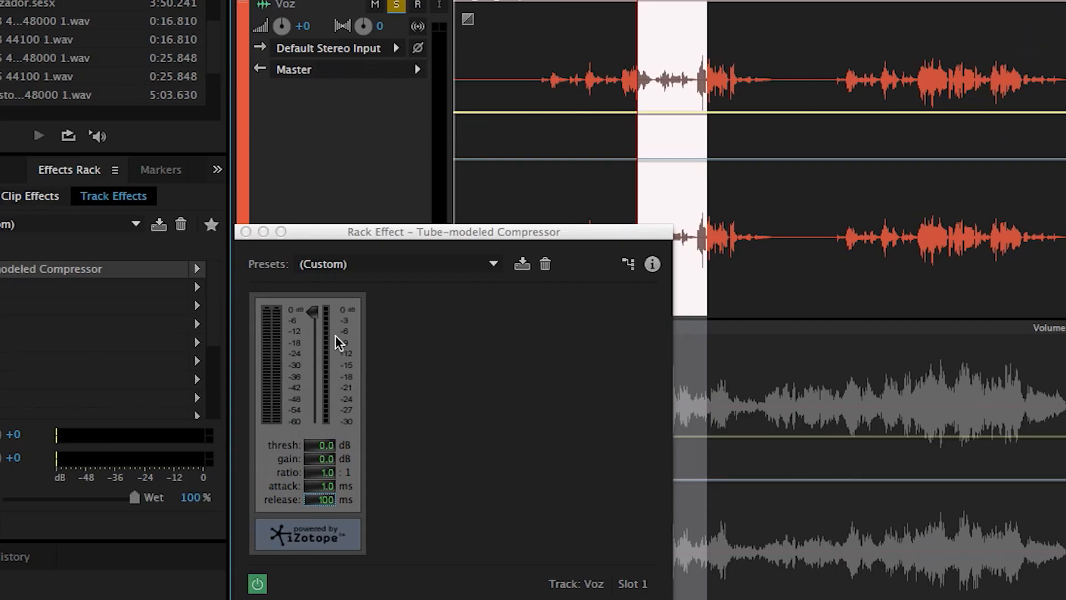
{"action": "key", "text": "space"}
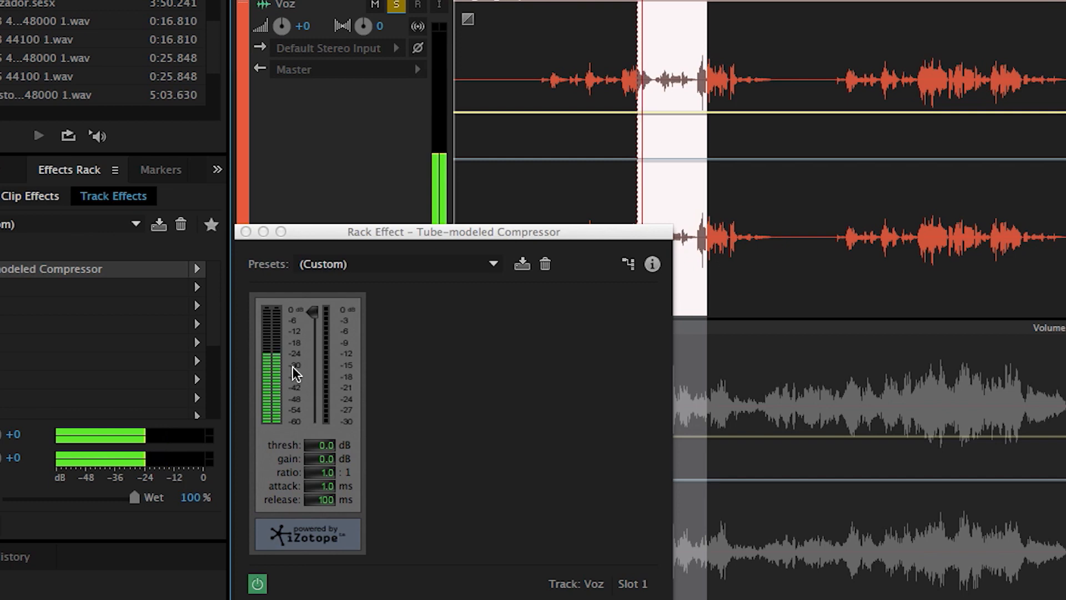
{"action": "key", "text": "space"}
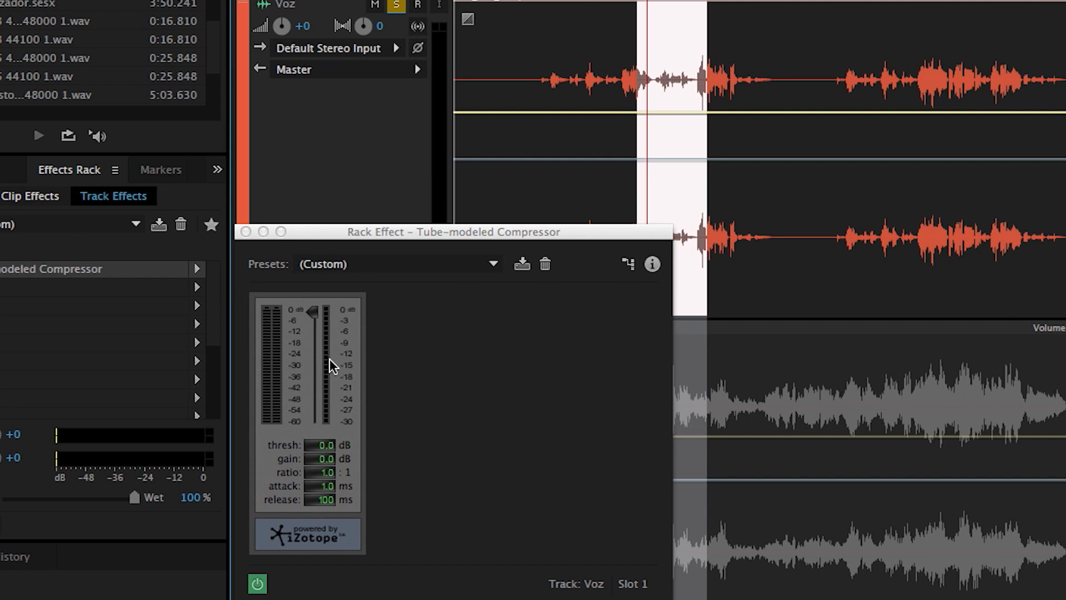
Step: Set the compressor's threshold to -22 dB
{"action": "left_click", "coordinate": [312, 309]}
{"action": "left_click", "coordinate": [328, 445]}
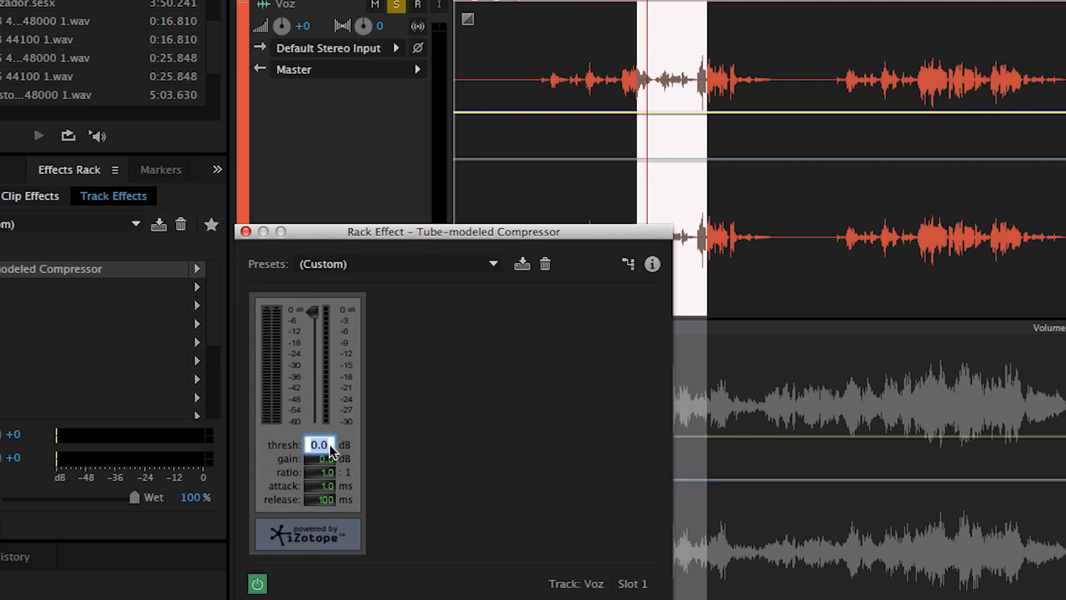
{"action": "type", "text": "-22"}
{"action": "key", "text": "Tab"}
Step: Leave the compressor's ratio at 1:1 and audition the soloed vocal with the lowered threshold
{"action": "left_click", "coordinate": [327, 473]}
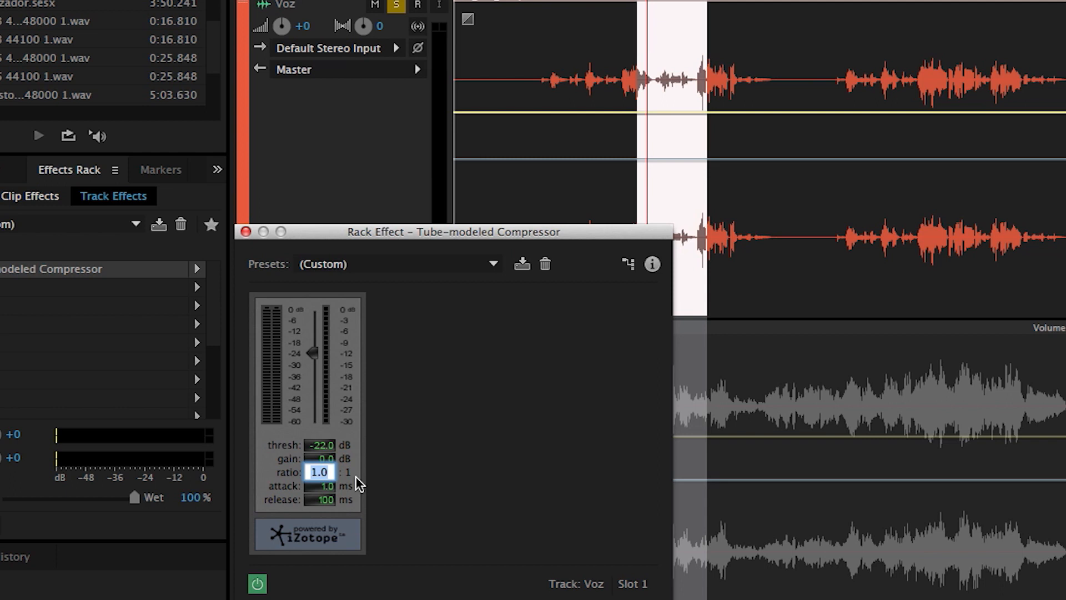
{"action": "key", "text": "BackSpace"}
{"action": "key", "text": "Return"}
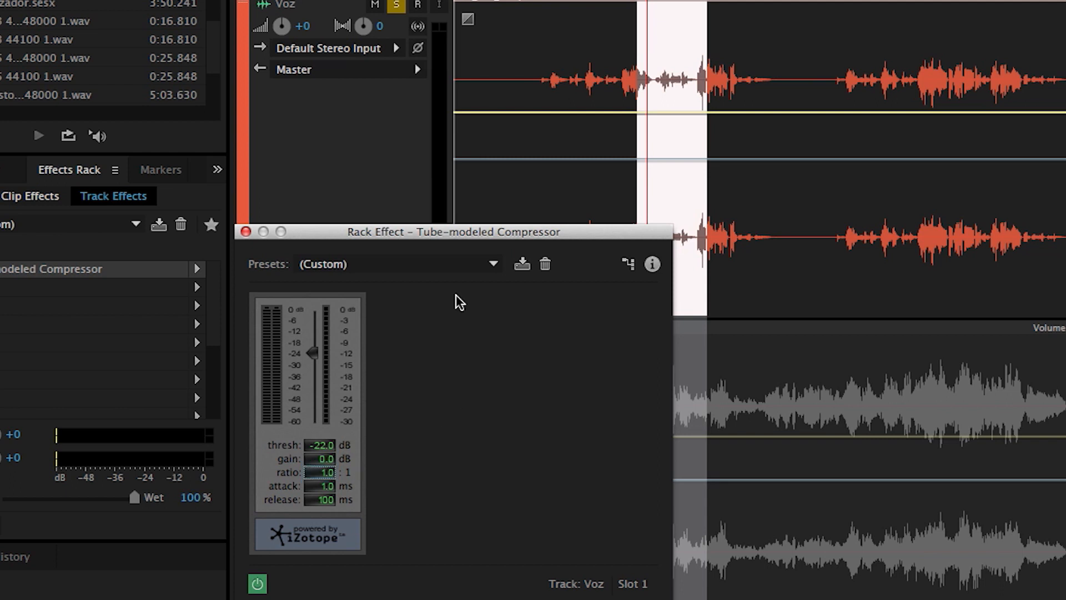
{"action": "key", "text": "space"}
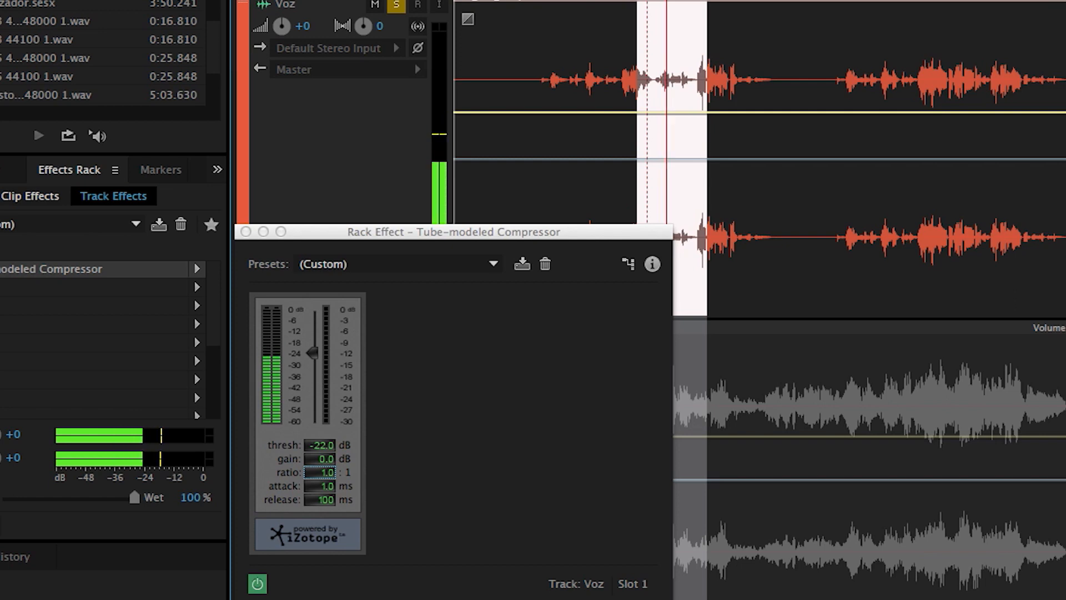
{"action": "key", "text": "space"}
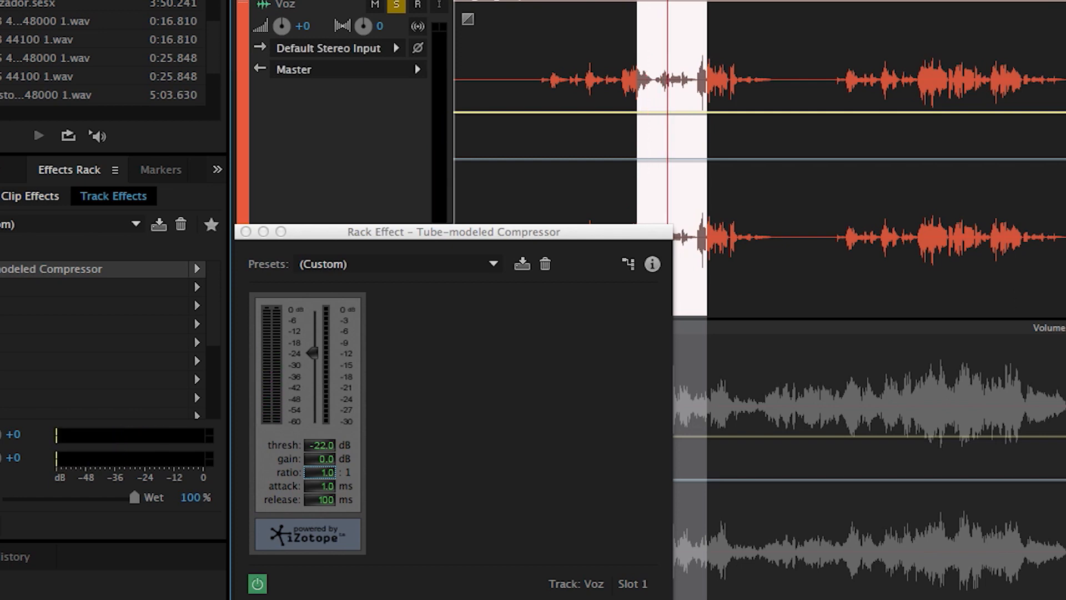
Step: Set the compressor's ratio to 4:1 and undo the accidental deletion of the selected Voz passage
{"action": "left_click", "coordinate": [333, 488]}
{"action": "left_click", "coordinate": [328, 489]}
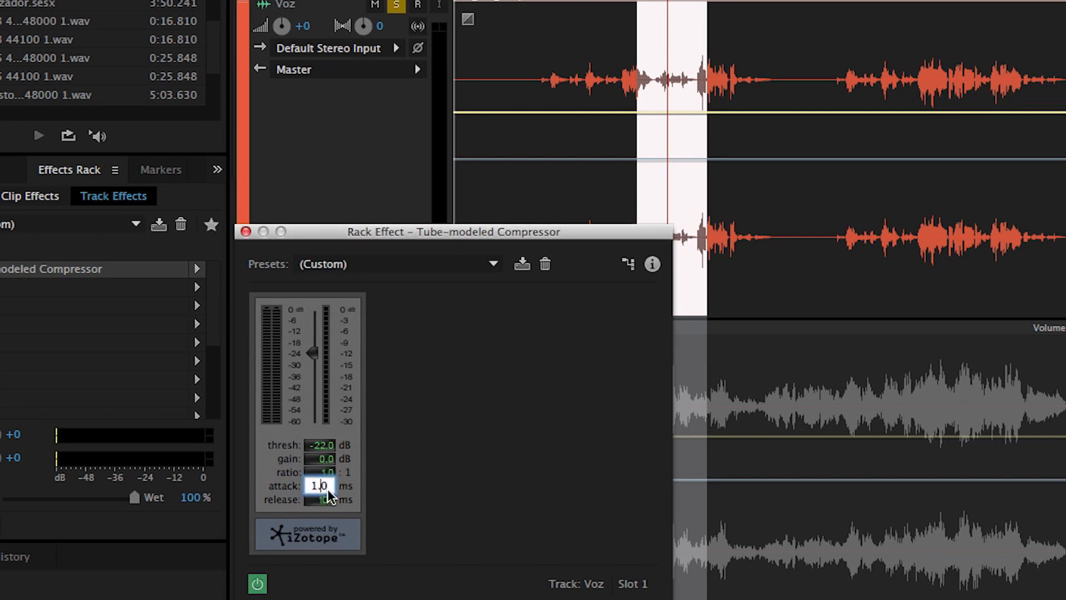
{"action": "left_click", "coordinate": [324, 472]}
{"action": "key", "text": "BackSpace"}
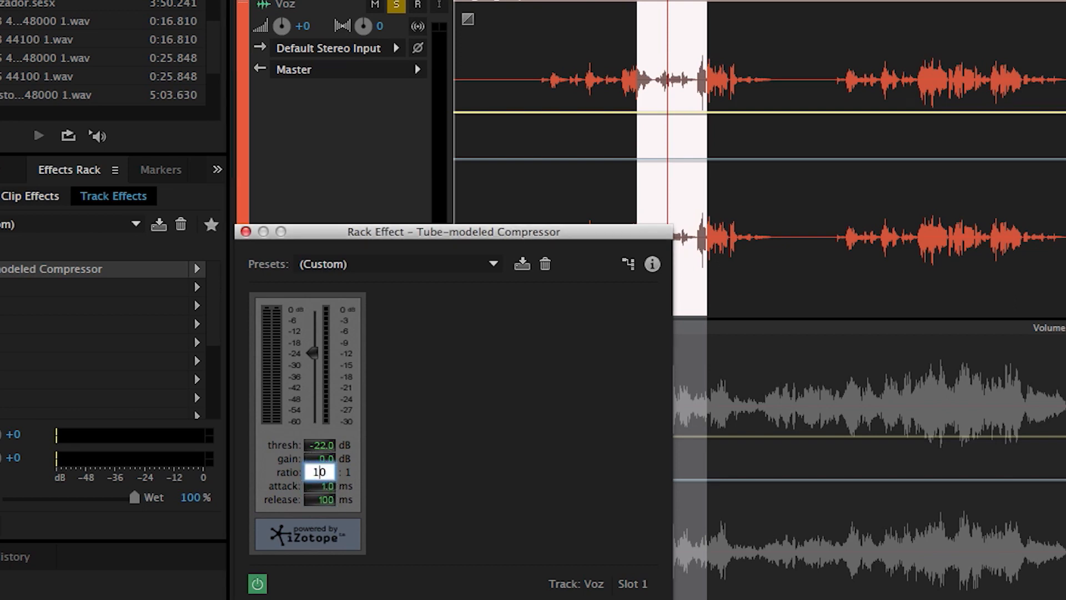
{"action": "type", "text": "3"}
{"action": "key", "text": "Tab"}
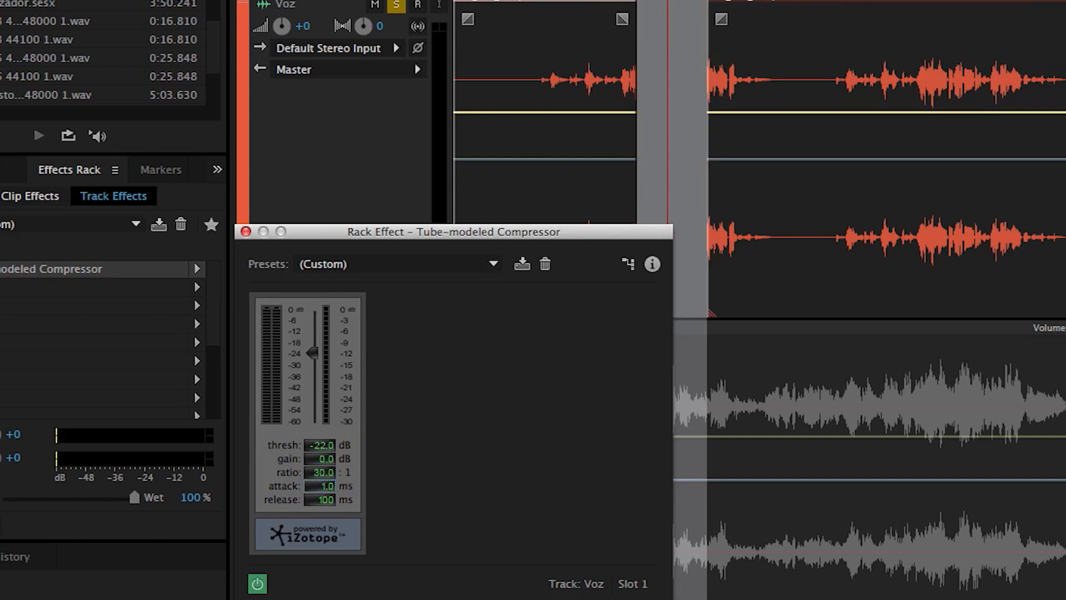
{"action": "double_click", "coordinate": [327, 472]}
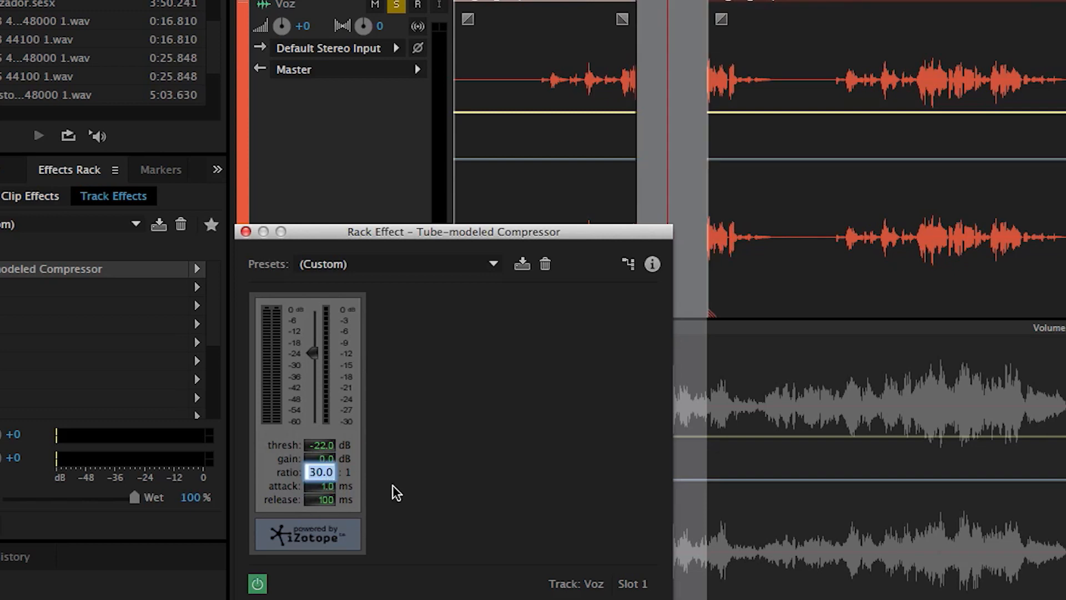
{"action": "type", "text": "4"}
{"action": "key", "text": "Return"}
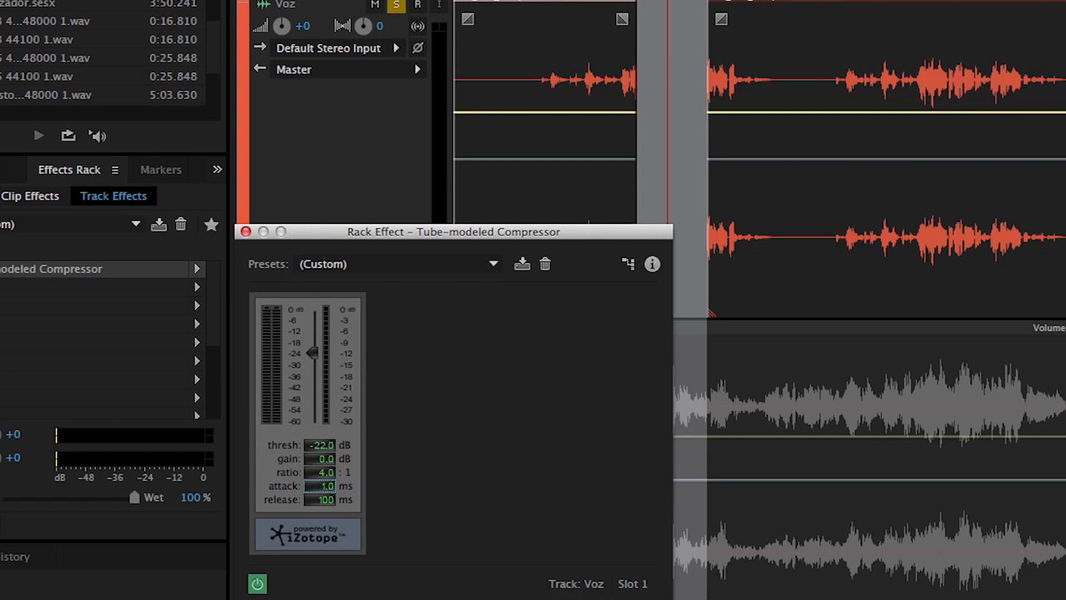
{"action": "key", "text": "super+z"}
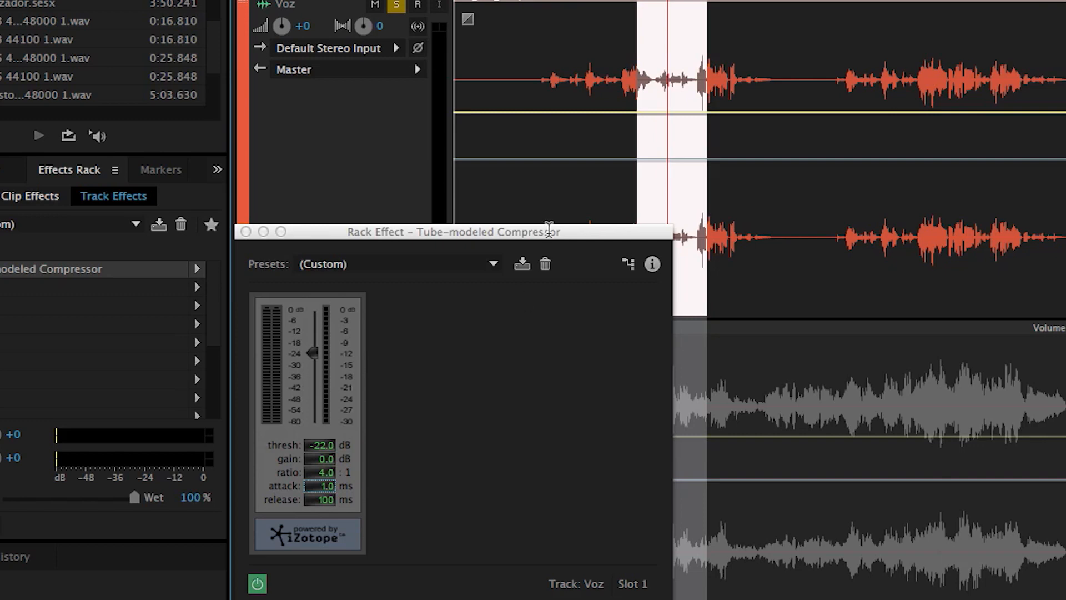
Step: Play the selected vocal passage to check the compressor's gain reduction at the 4:1 ratio
{"action": "key", "text": "space"}
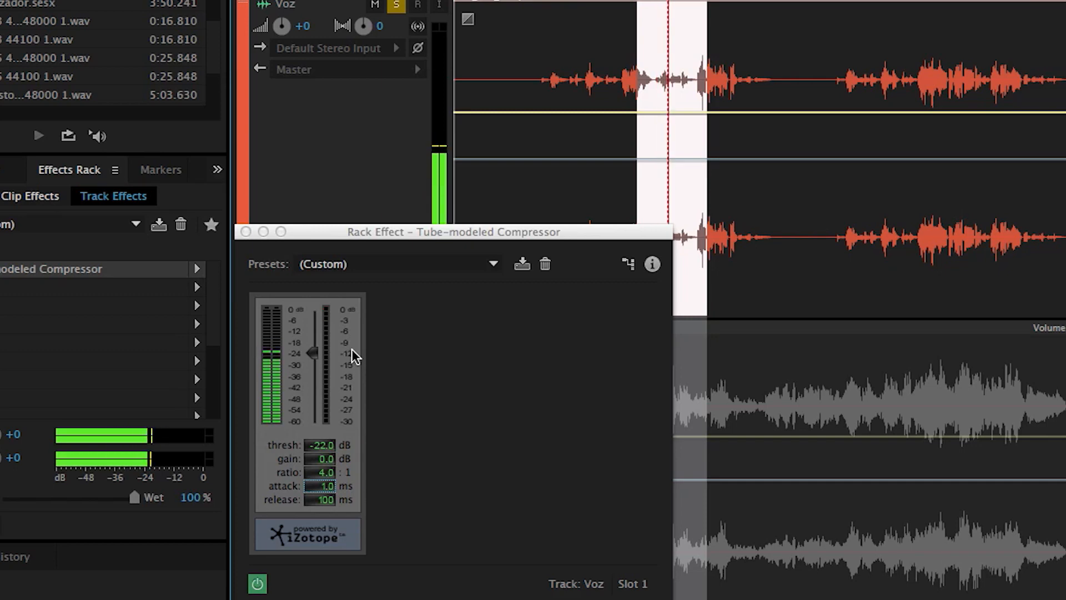
{"action": "key", "text": "space"}
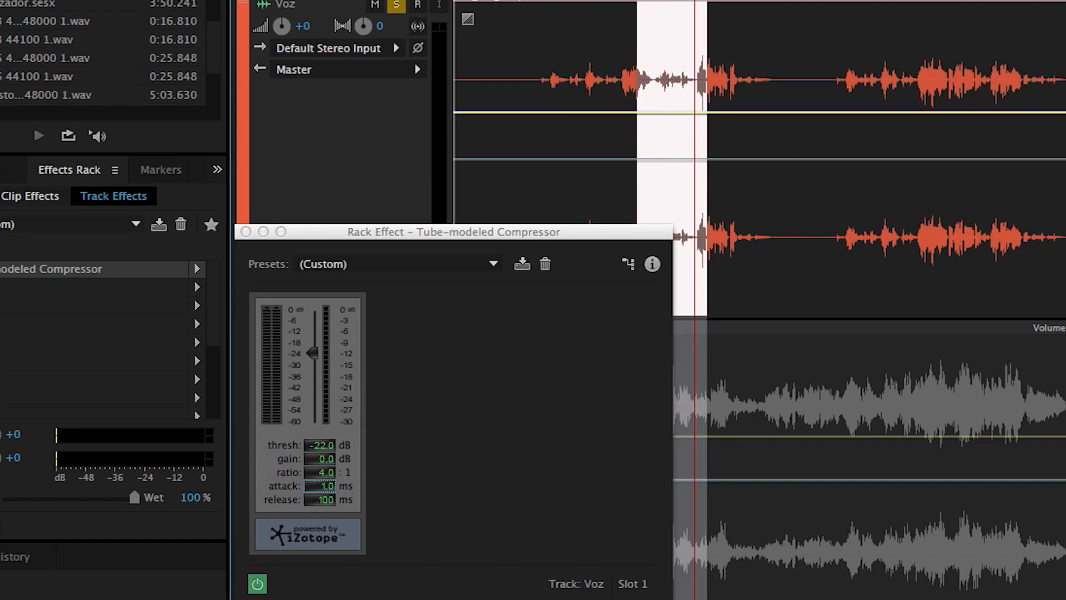
{"action": "key", "text": "space"}
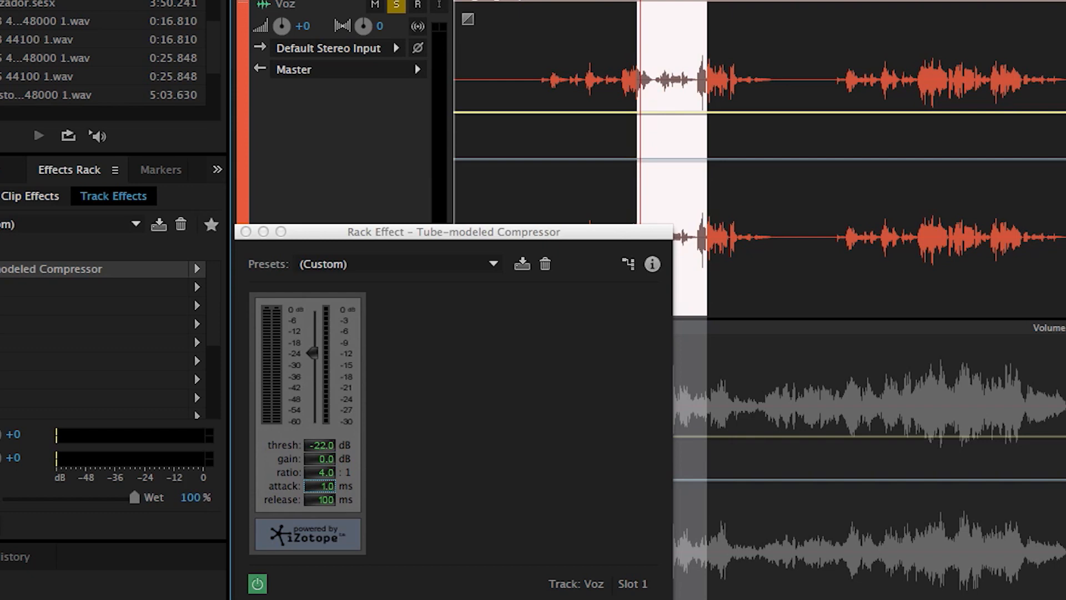
Step: Extend the end of the time selection to about 1:29 and play it from about 1:18
{"action": "left_click", "coordinate": [694, 0]}
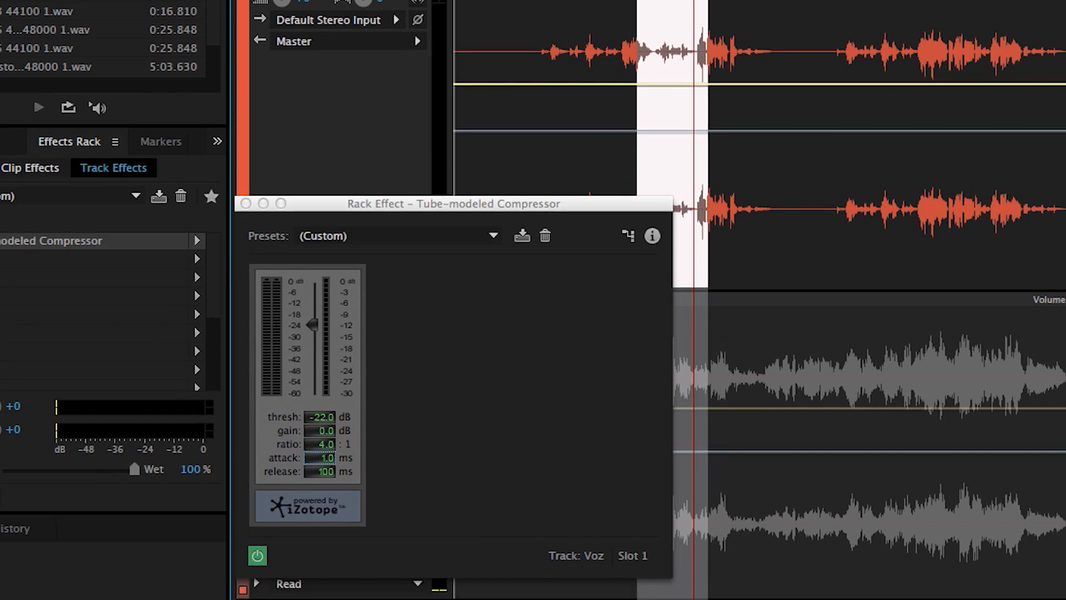
{"action": "left_click_drag", "start_coordinate": [707, 0], "coordinate": [729, 0]}
{"action": "key", "text": "space"}
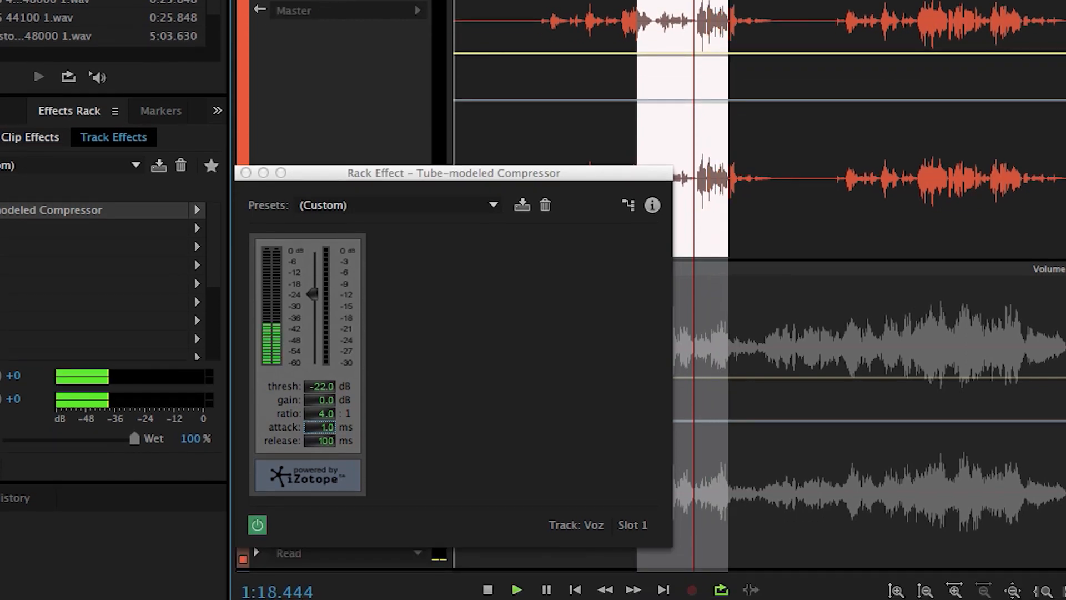
Step: Compare the vocal with the compressor bypassed and active during playback, finishing with the compressor bypassed
{"action": "left_click", "coordinate": [258, 525]}
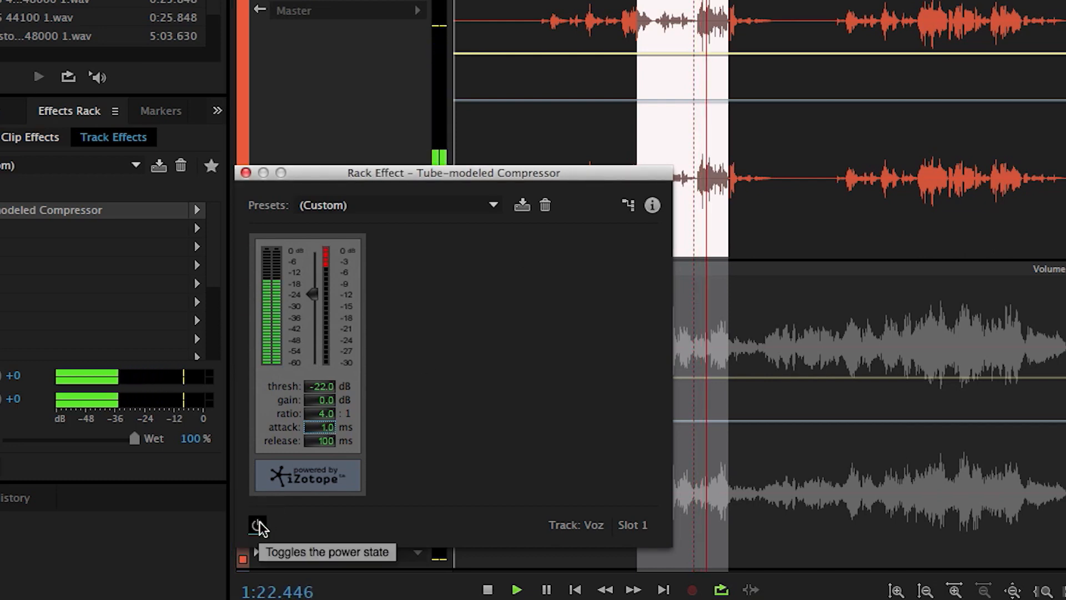
{"action": "left_click", "coordinate": [258, 524]}
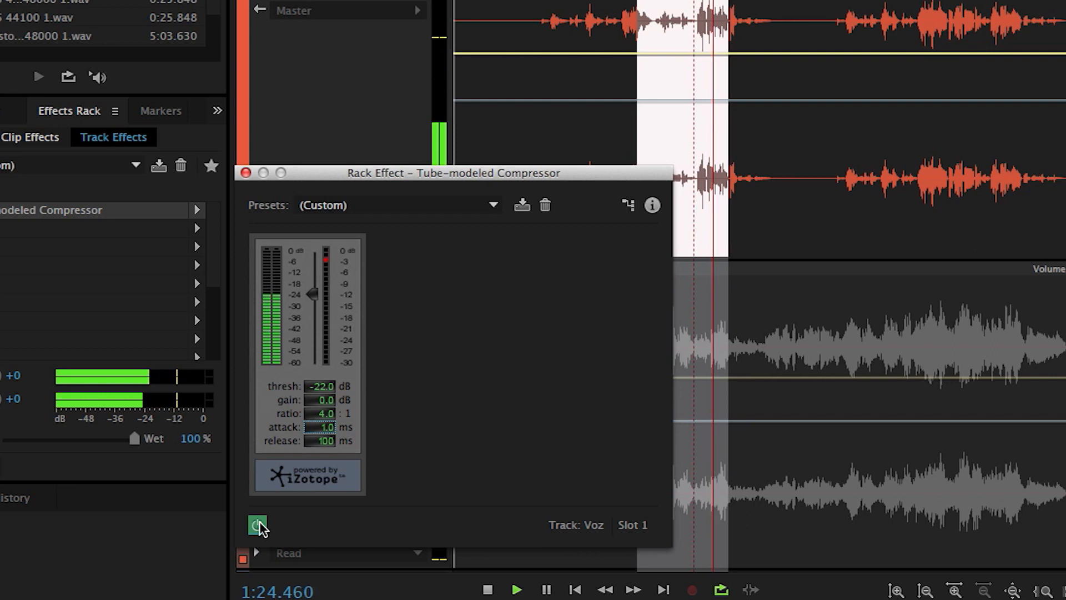
{"action": "left_click", "coordinate": [259, 522]}
{"action": "left_click", "coordinate": [258, 522]}
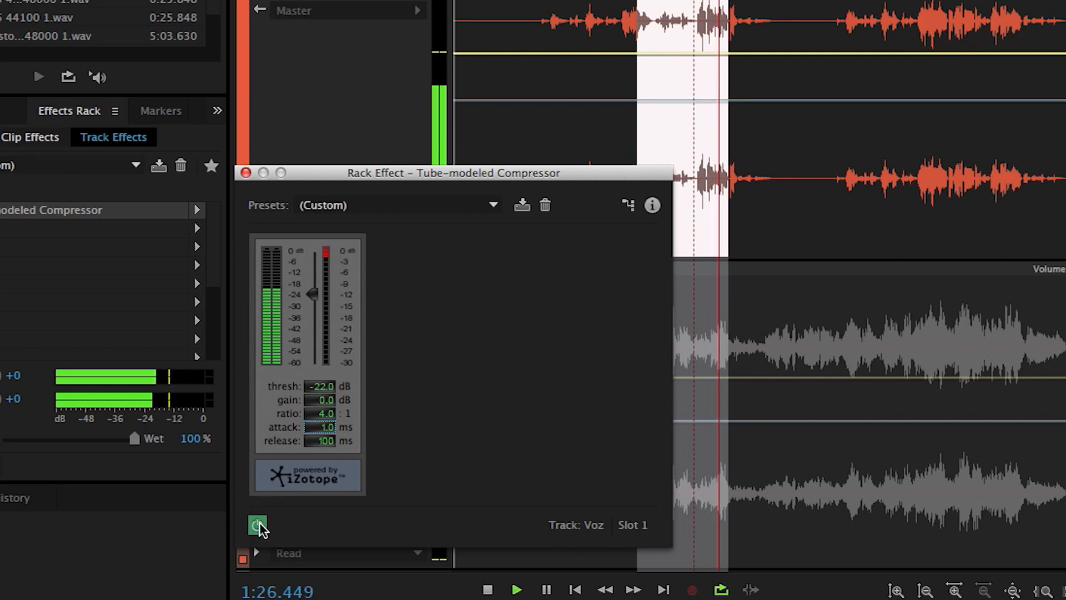
{"action": "left_click", "coordinate": [259, 524]}
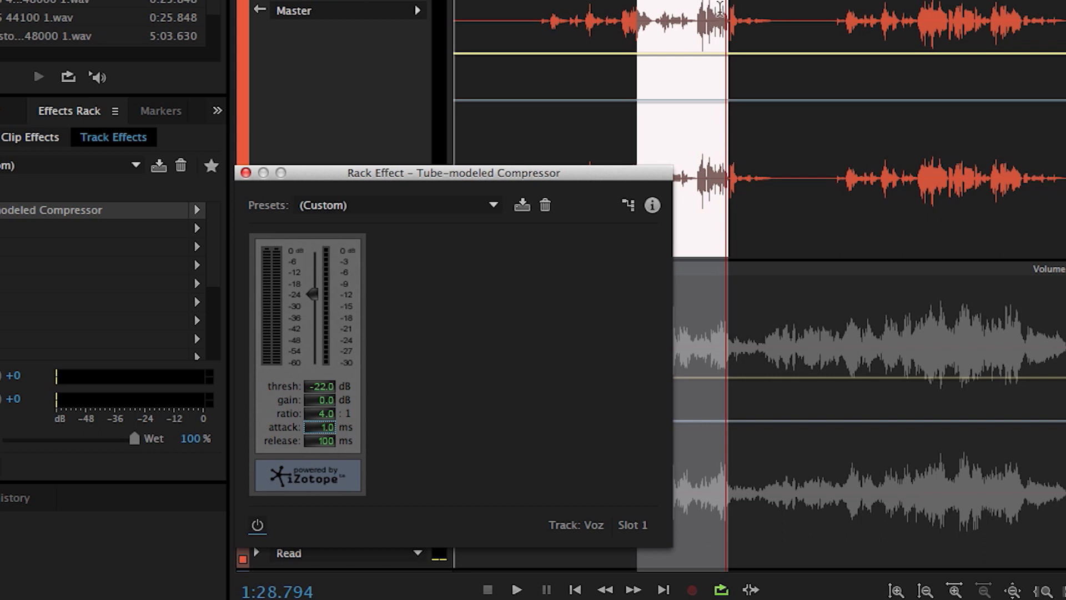
Step: Set the compressor's gain to 7 dB and re-enable the effect during playback
{"action": "left_click", "coordinate": [331, 401]}
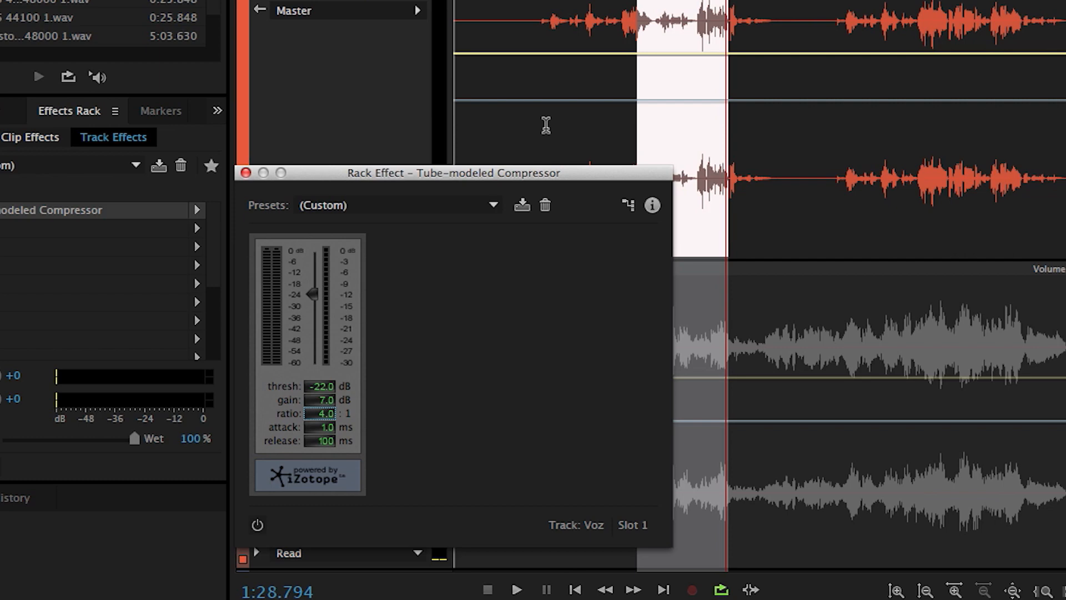
{"action": "key", "text": "space"}
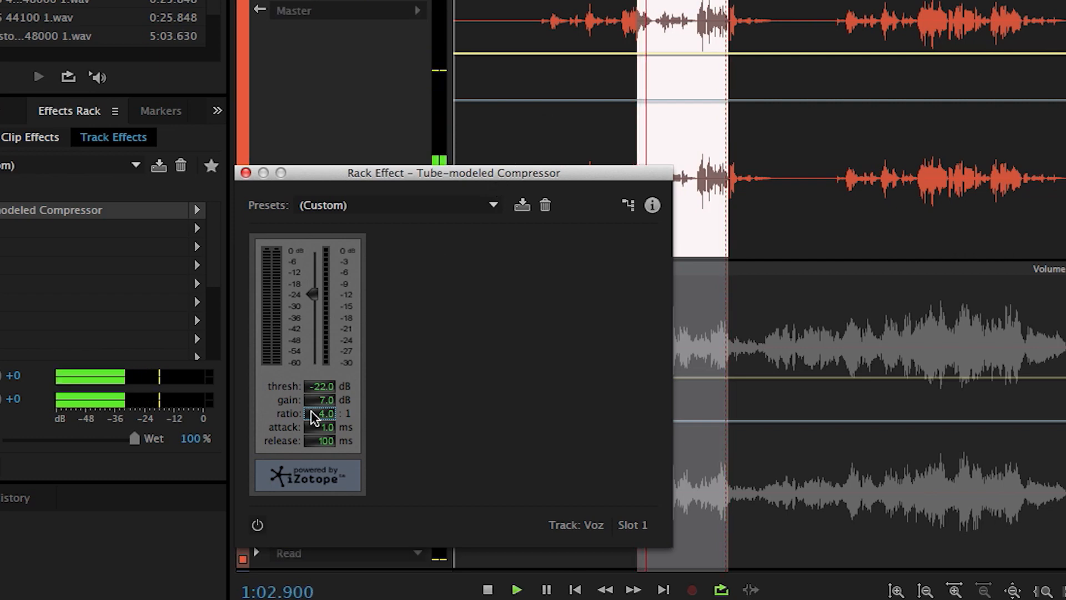
{"action": "left_click", "coordinate": [257, 525]}
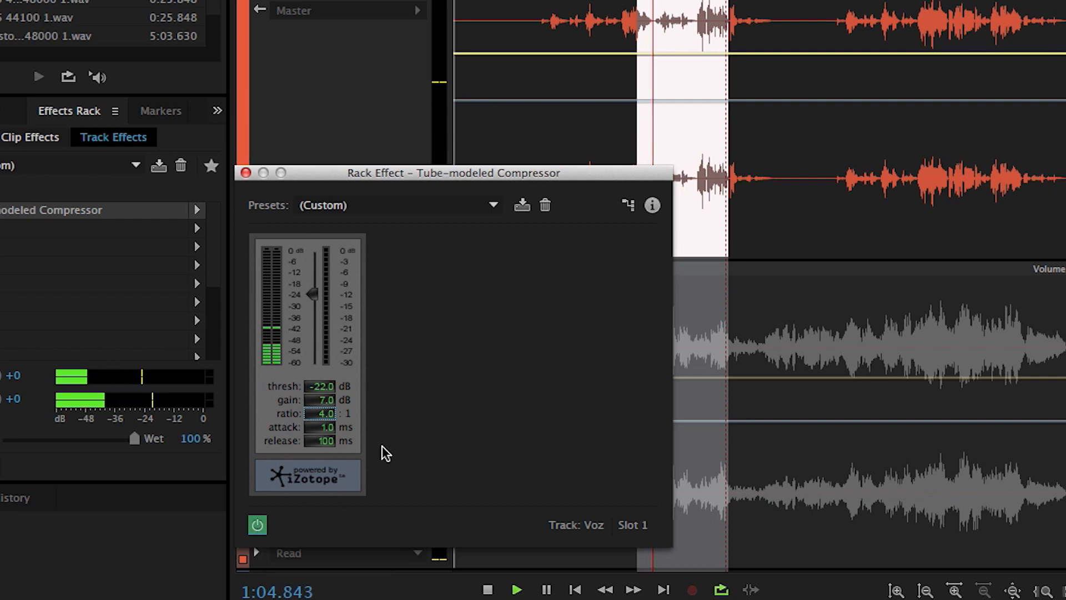
Step: Solo the Acompanhamento track together with Voz, repositioning the compressor window, and audition both tracks
{"action": "left_click_drag", "start_coordinate": [358, 180], "coordinate": [156, 0]}
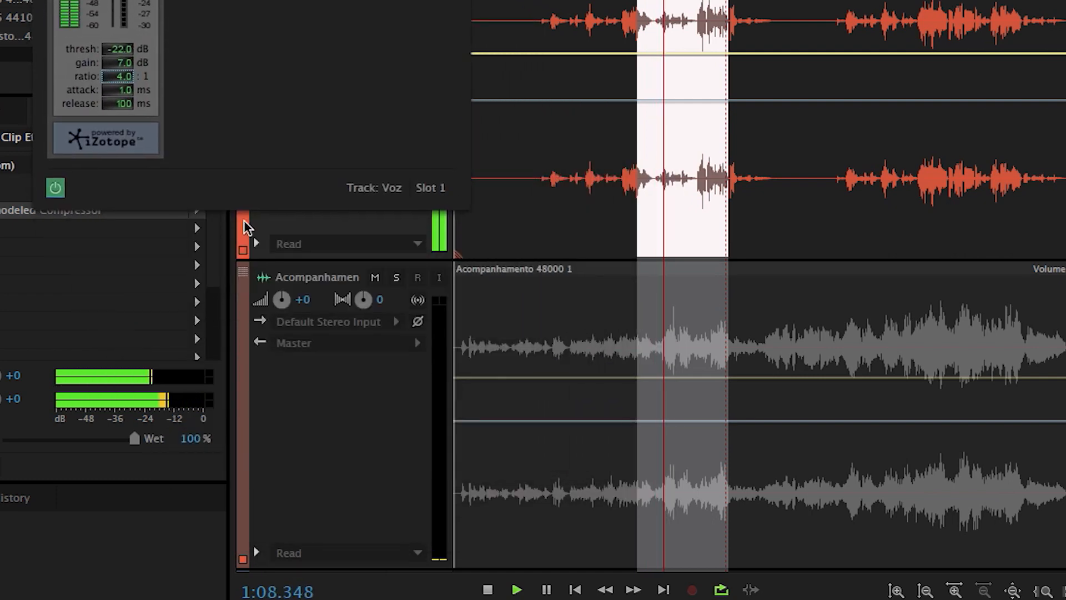
{"action": "left_click", "coordinate": [395, 277]}
{"action": "left_click_drag", "start_coordinate": [314, 0], "coordinate": [445, 90]}
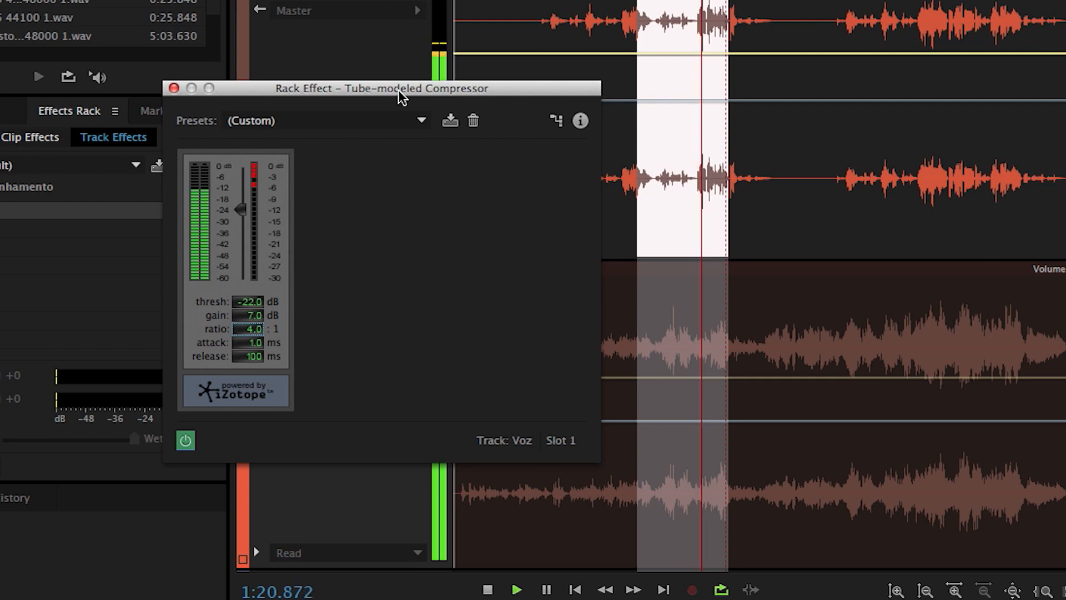
{"action": "key", "text": "space"}
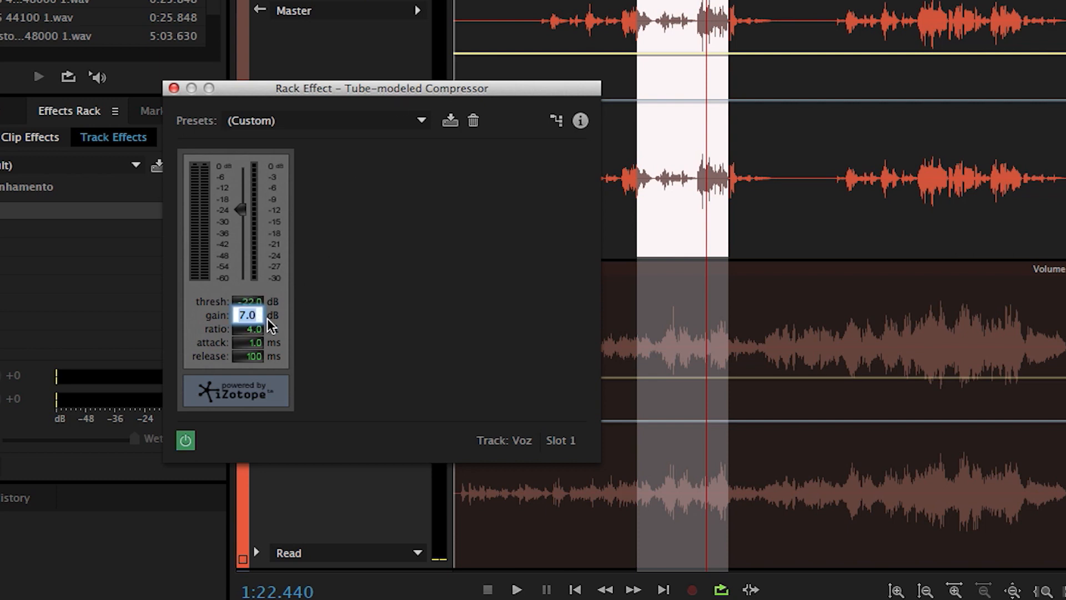
Step: Set the compressor's gain to 9 dB and audition the vocal against the accompaniment
{"action": "type", "text": "9"}
{"action": "key", "text": "space"}
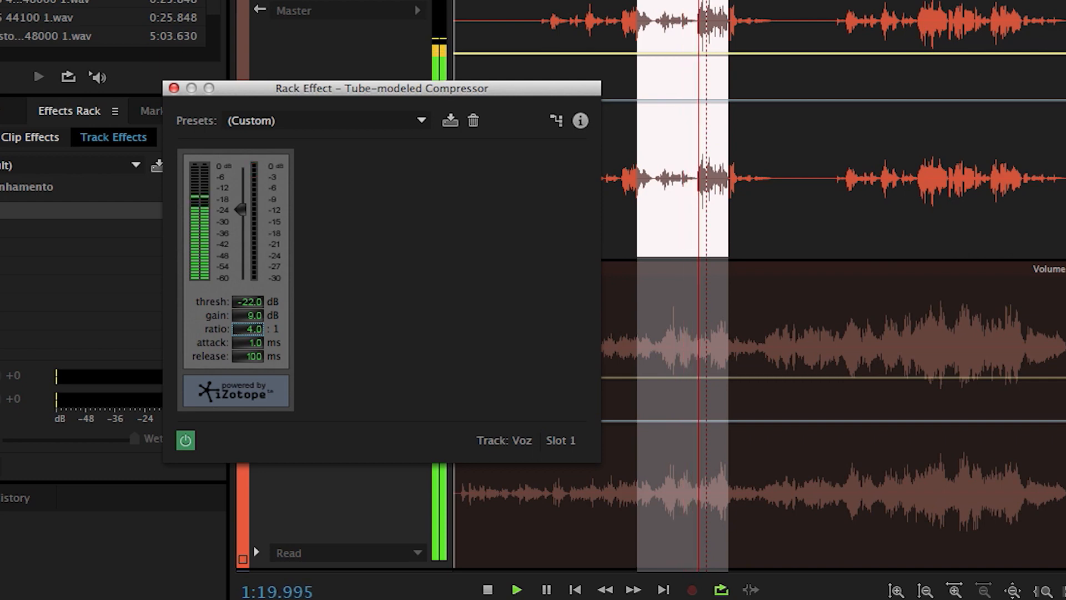
{"action": "key", "text": "space"}
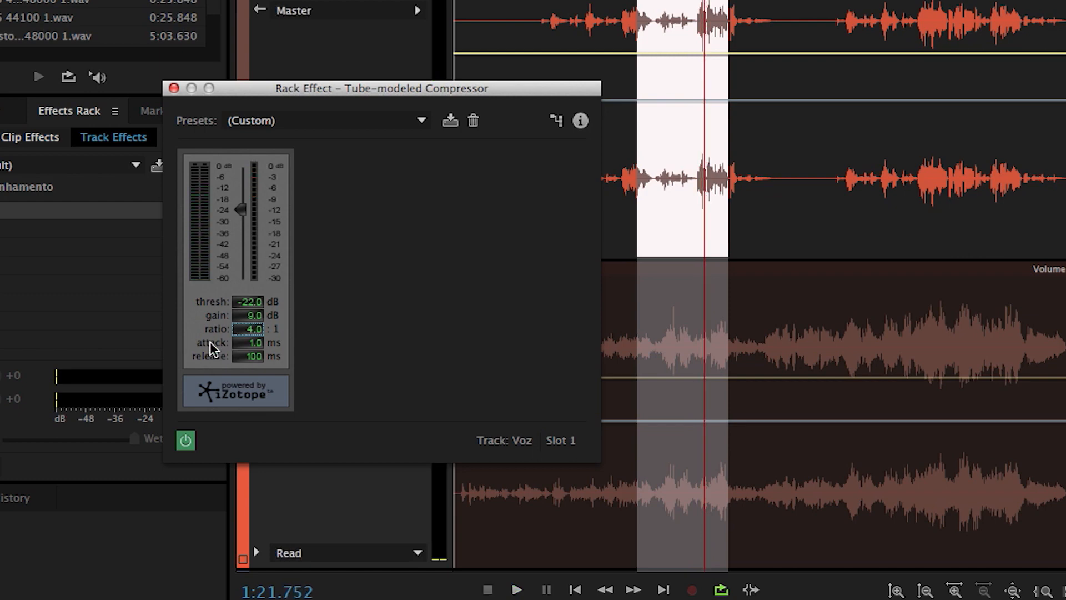
Step: Set the compressor's ratio to 5.5:1, gain to 11 dB and threshold to about -23.2 dB while auditioning the mix
{"action": "left_click", "coordinate": [250, 331]}
{"action": "type", "text": "5.5"}
{"action": "key", "text": "space"}
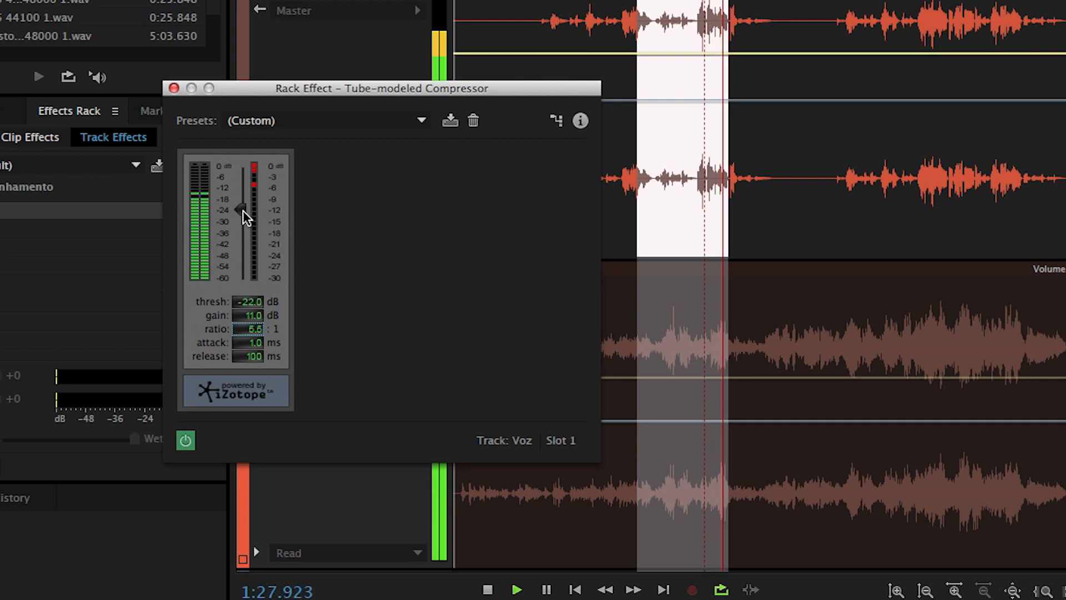
{"action": "left_click_drag", "start_coordinate": [240, 209], "coordinate": [240, 212]}
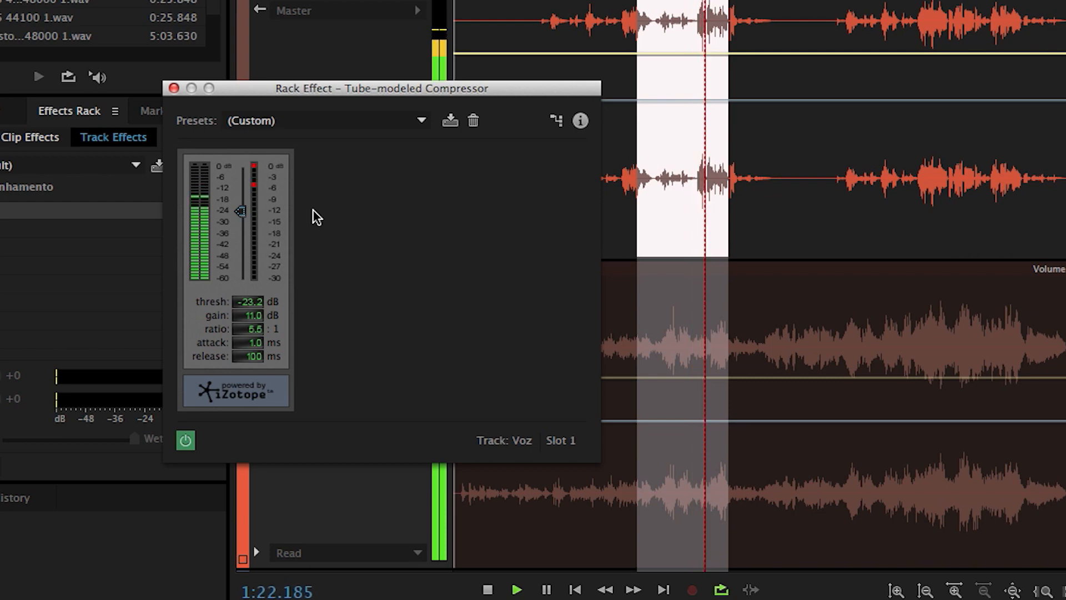
Step: Narrow the loop selection to the quiet vocal phrase from about 1:06 to 1:20 and play it
{"action": "key", "text": "space"}
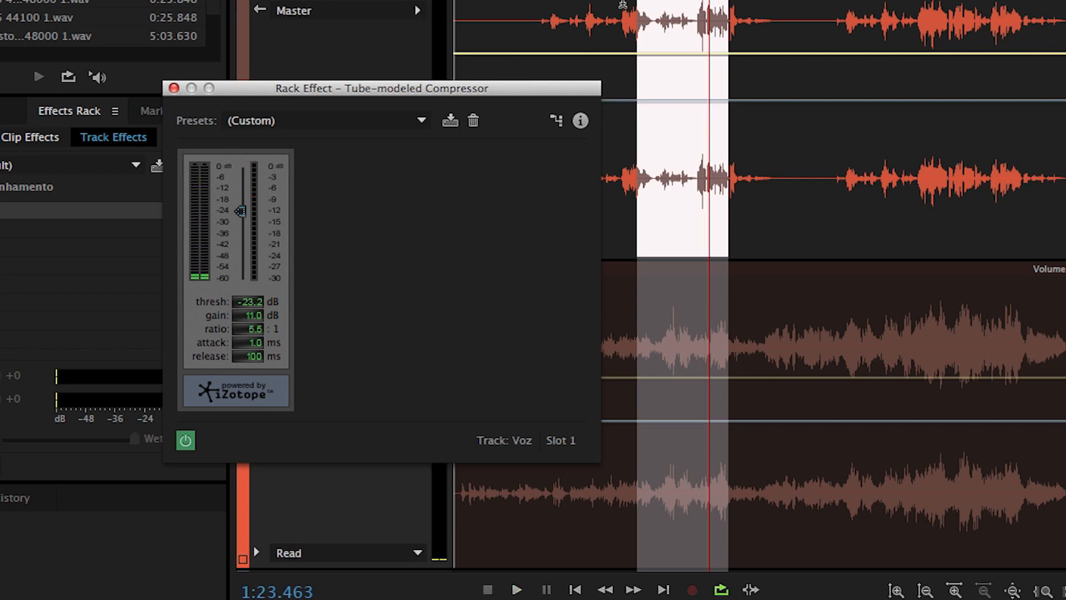
{"action": "left_click_drag", "start_coordinate": [637, 1], "coordinate": [653, 1]}
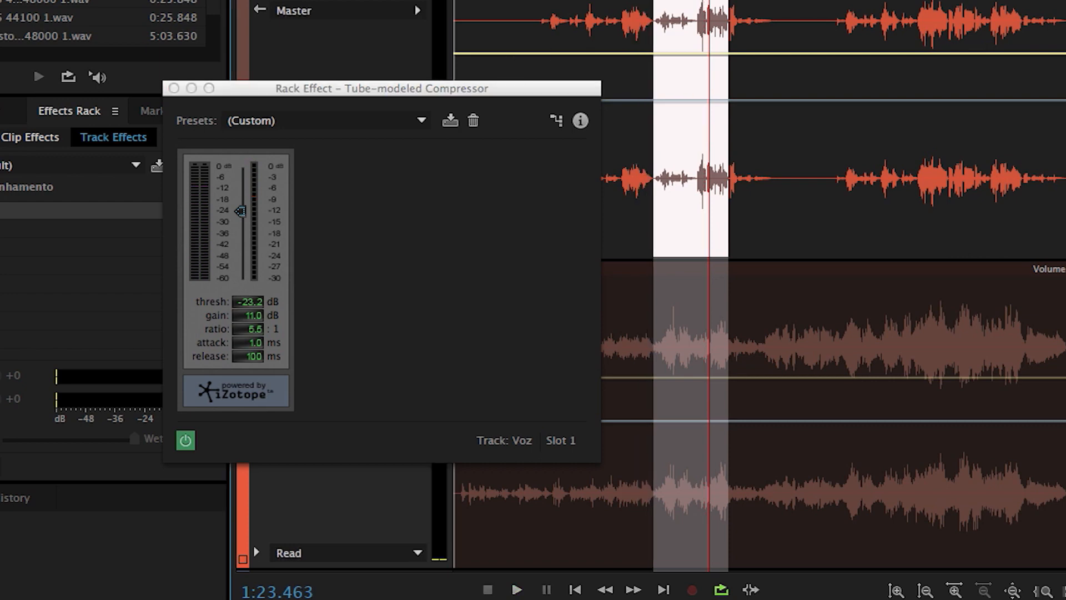
{"action": "left_click_drag", "start_coordinate": [728, 1], "coordinate": [697, 1]}
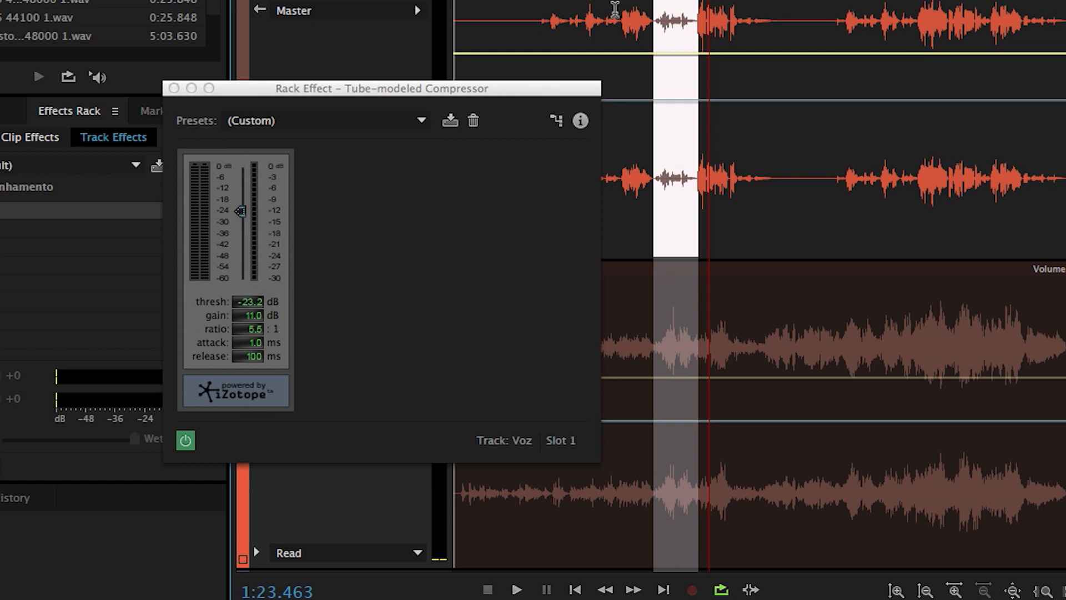
{"action": "key", "text": "space"}
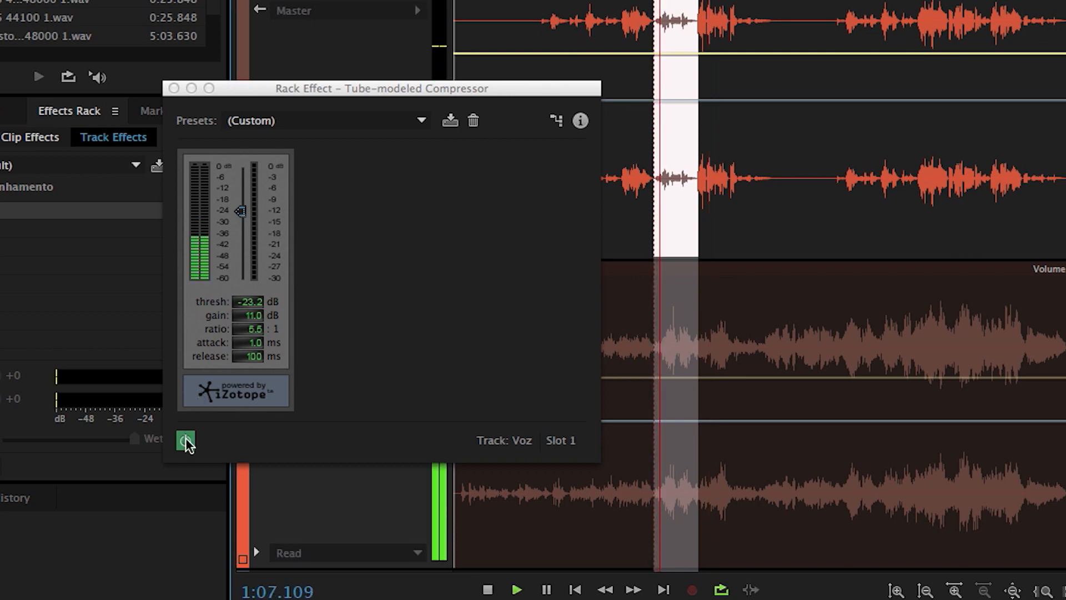
Step: Toggle the Voz compressor off and on repeatedly during loop playback to compare the quiet phrase with and without compression
{"action": "left_click", "coordinate": [186, 441]}
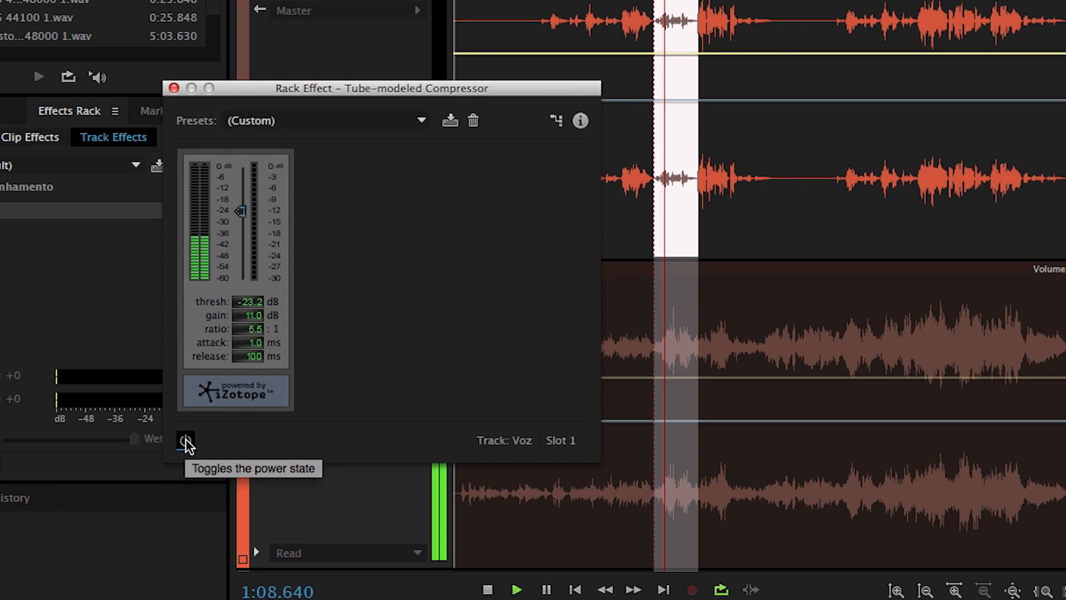
{"action": "left_click", "coordinate": [186, 442]}
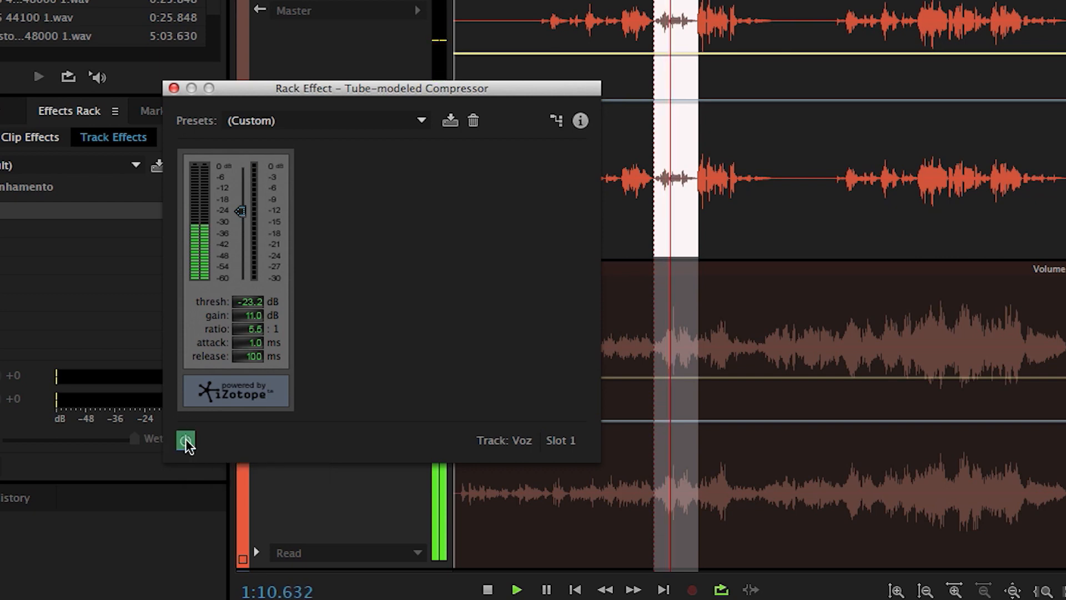
{"action": "left_click", "coordinate": [187, 442]}
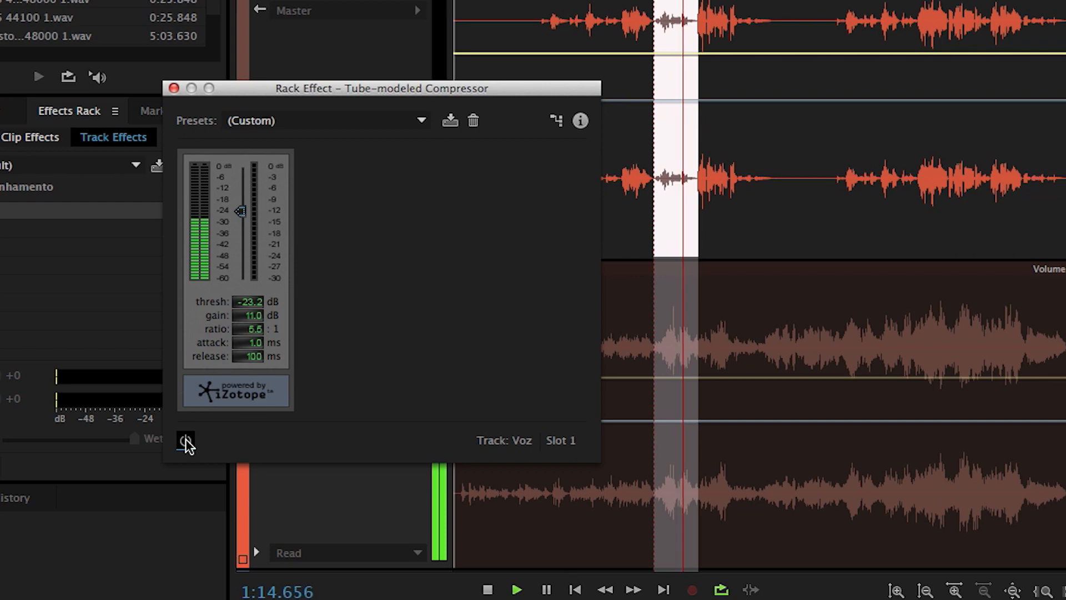
{"action": "left_click", "coordinate": [187, 442]}
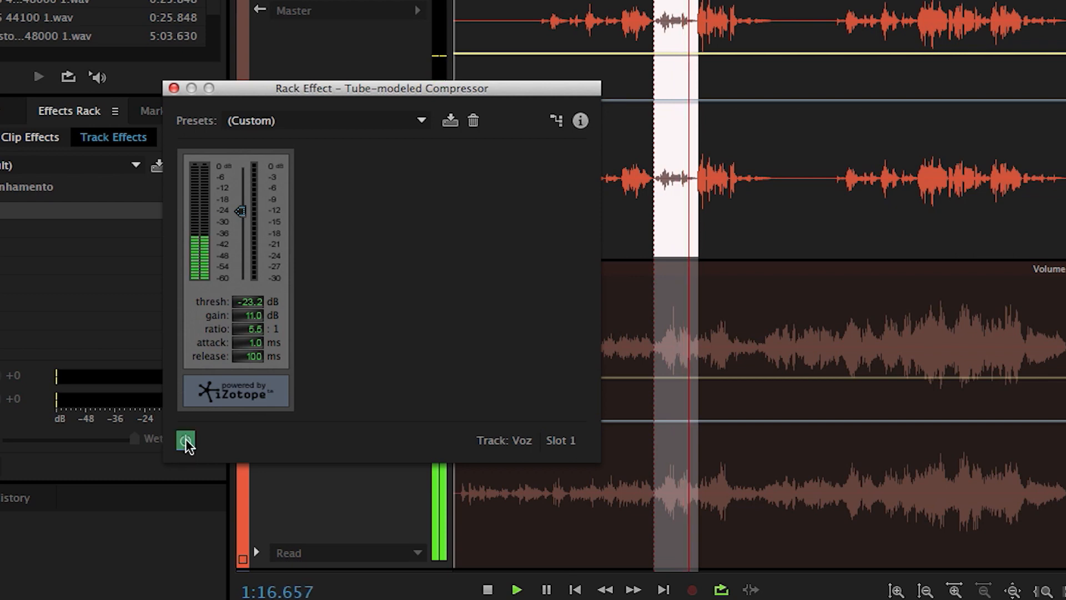
{"action": "left_click", "coordinate": [187, 442]}
{"action": "left_click", "coordinate": [186, 442]}
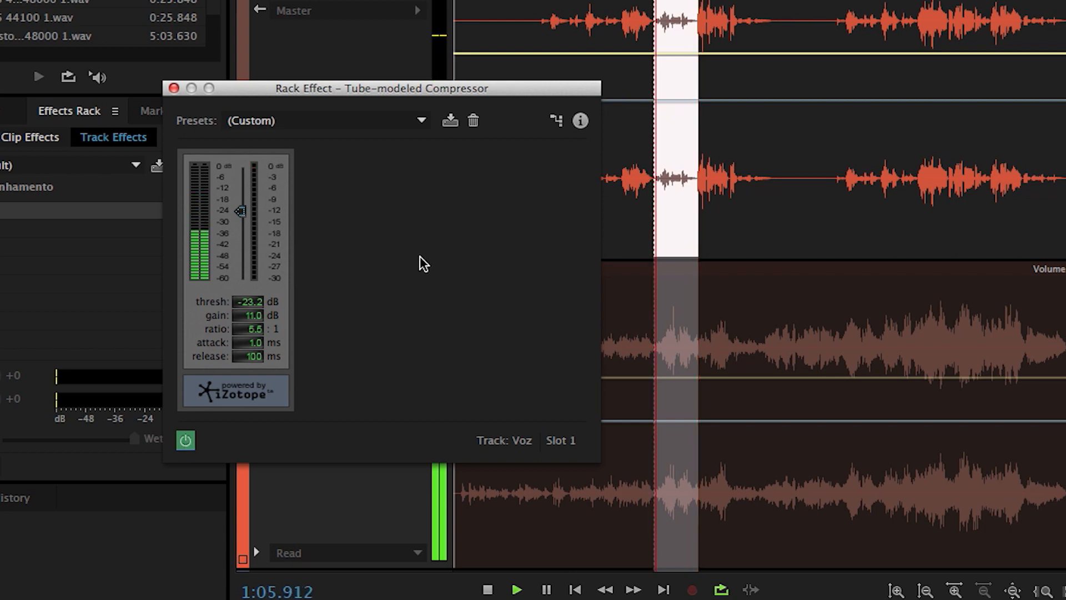
Step: Clear the time selection and audition both tracks from about 0:26
{"action": "key", "text": "space"}
{"action": "key", "text": "g"}
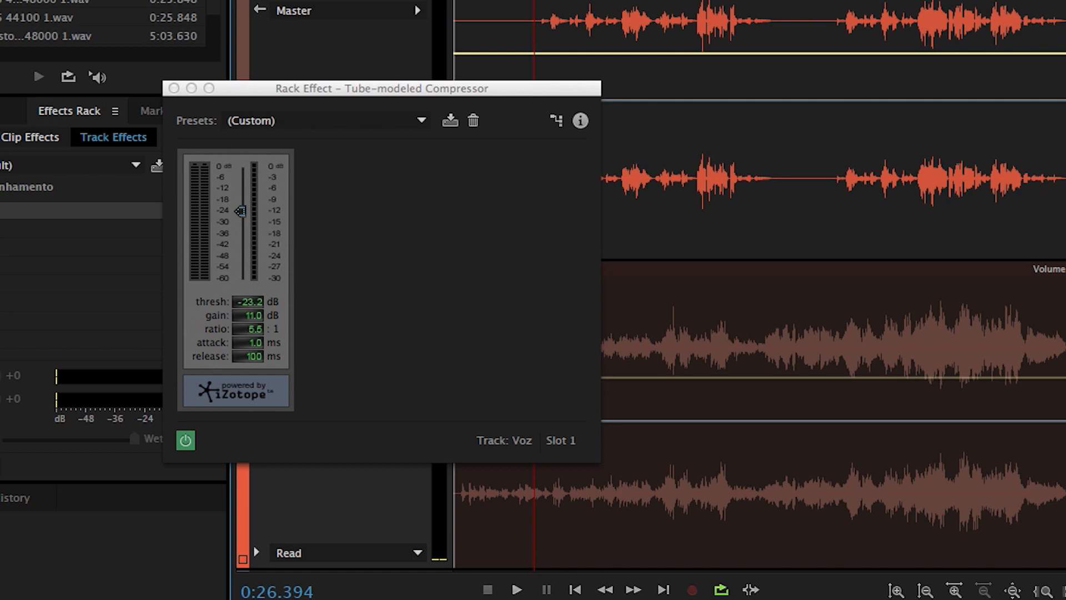
{"action": "key", "text": "space"}
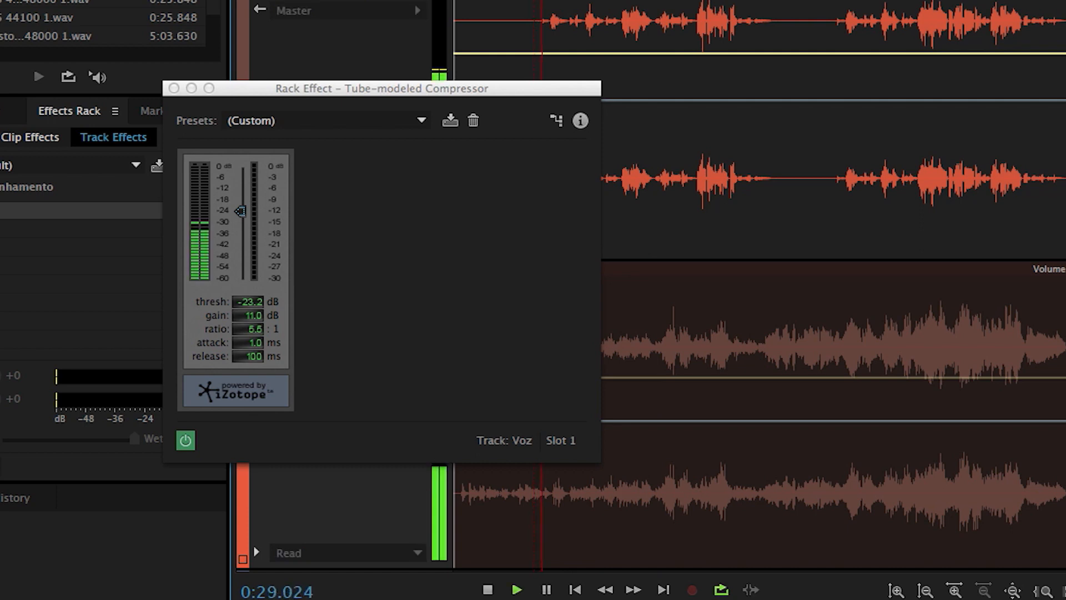
Step: Display the Voz track's effects beside the repositioned compressor window and audition the mix from 0:26.797
{"action": "left_click_drag", "start_coordinate": [432, 90], "coordinate": [512, 118]}
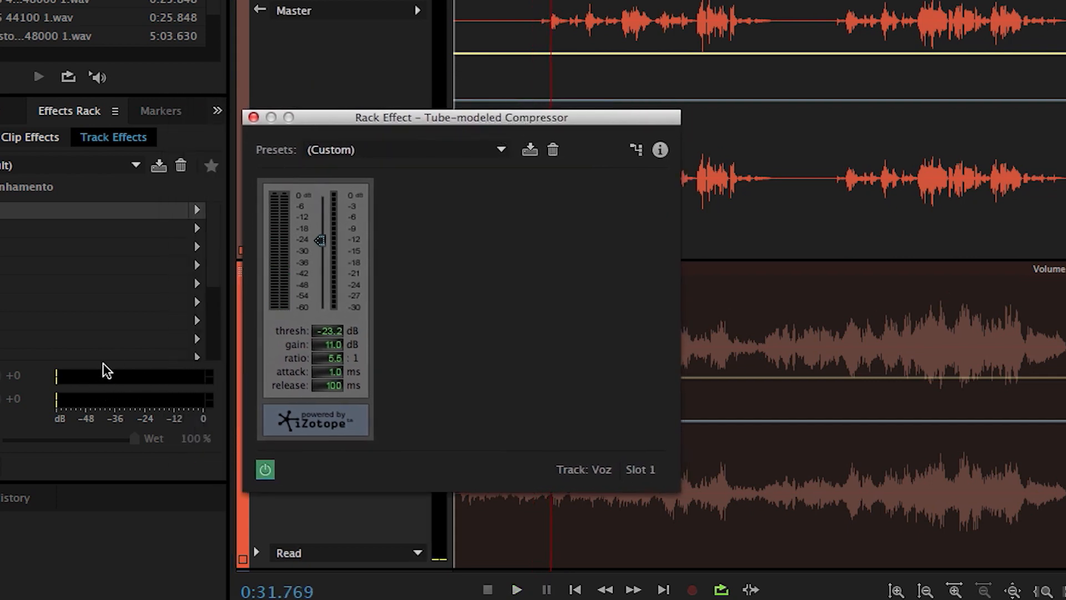
{"action": "left_click", "coordinate": [353, 9]}
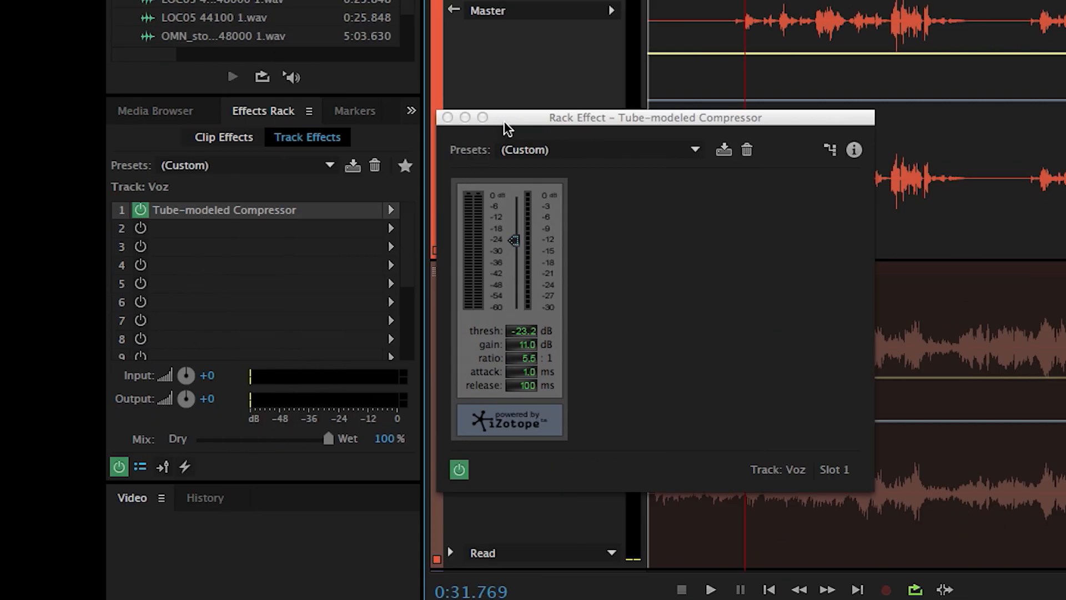
{"action": "left_click_drag", "start_coordinate": [504, 122], "coordinate": [489, 122]}
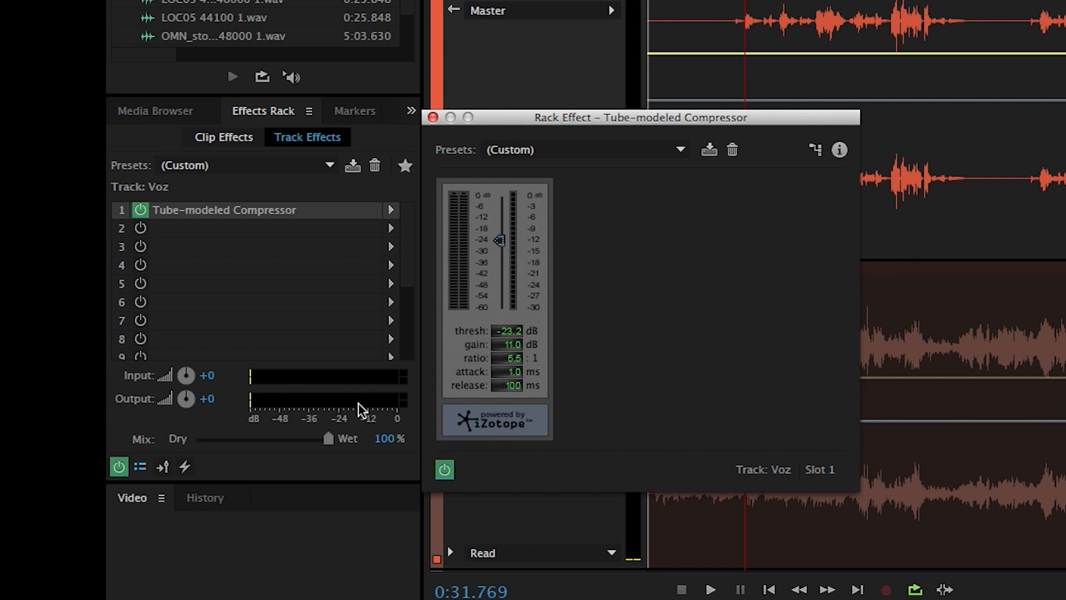
{"action": "left_click", "coordinate": [729, 17]}
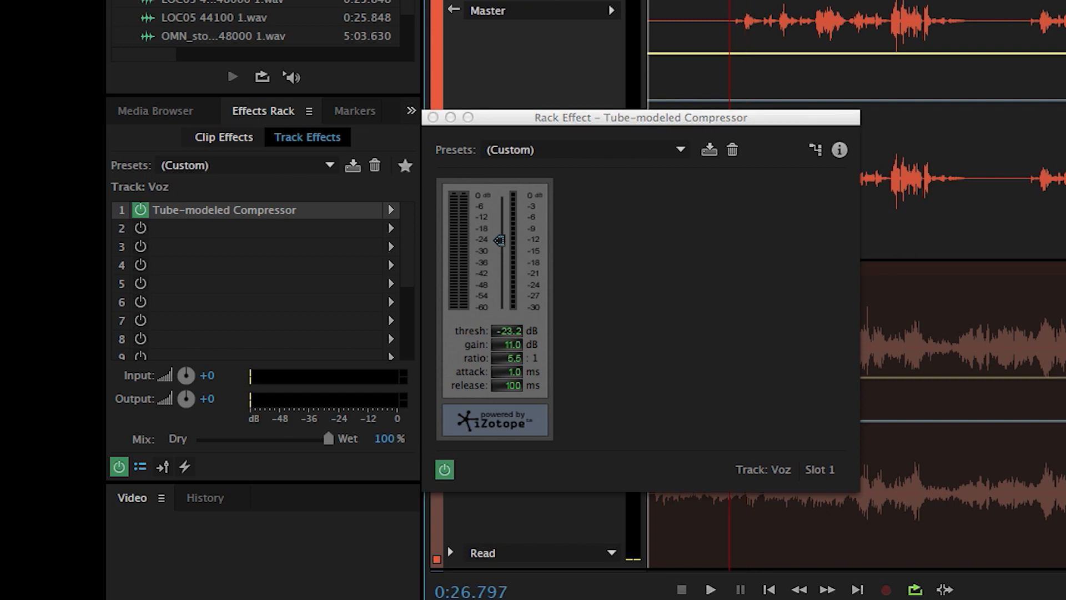
{"action": "key", "text": "space"}
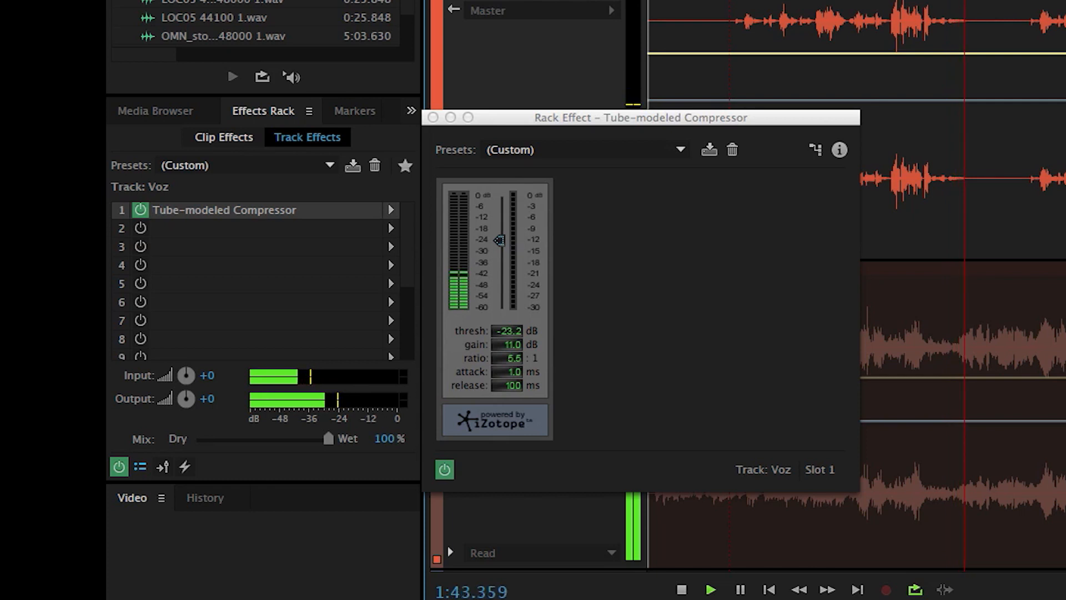
{"action": "key", "text": "space"}
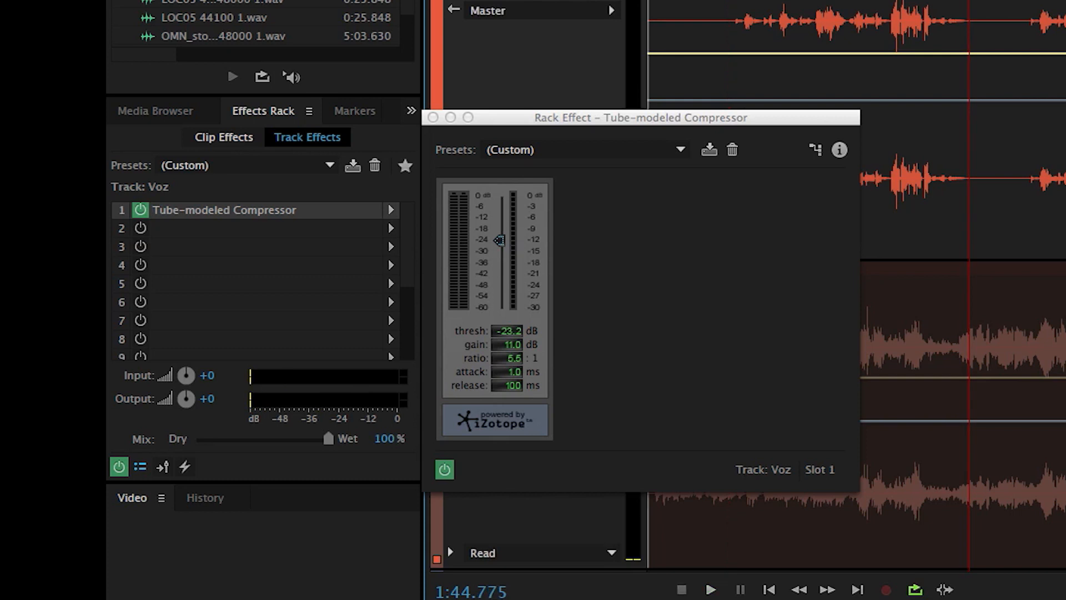
Step: Select the vocal's fading tail from about 1:38 to 1:47, loop it and toggle the compressor's power to compare
{"action": "key", "text": "Left"}
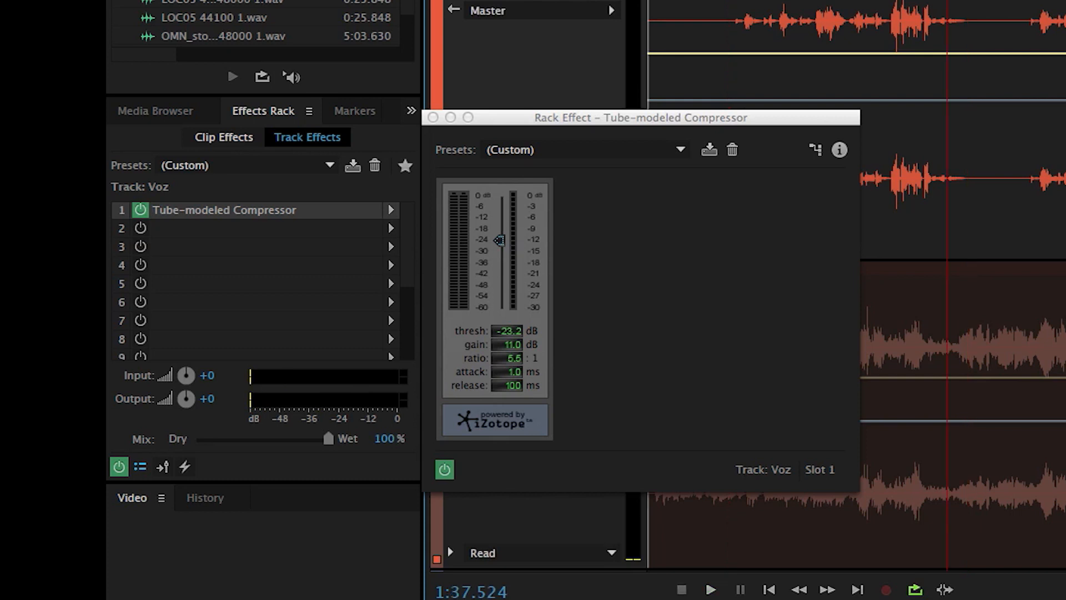
{"action": "scroll", "coordinate": [820, 32], "scroll_direction": "up", "scroll_amount": 5}
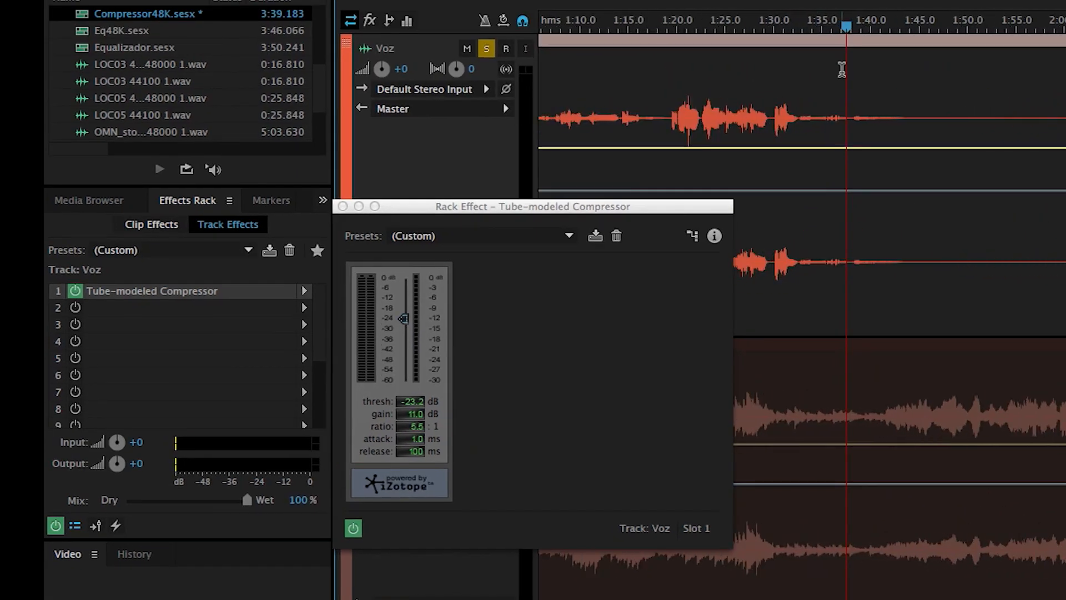
{"action": "left_click_drag", "start_coordinate": [852, 109], "coordinate": [940, 115]}
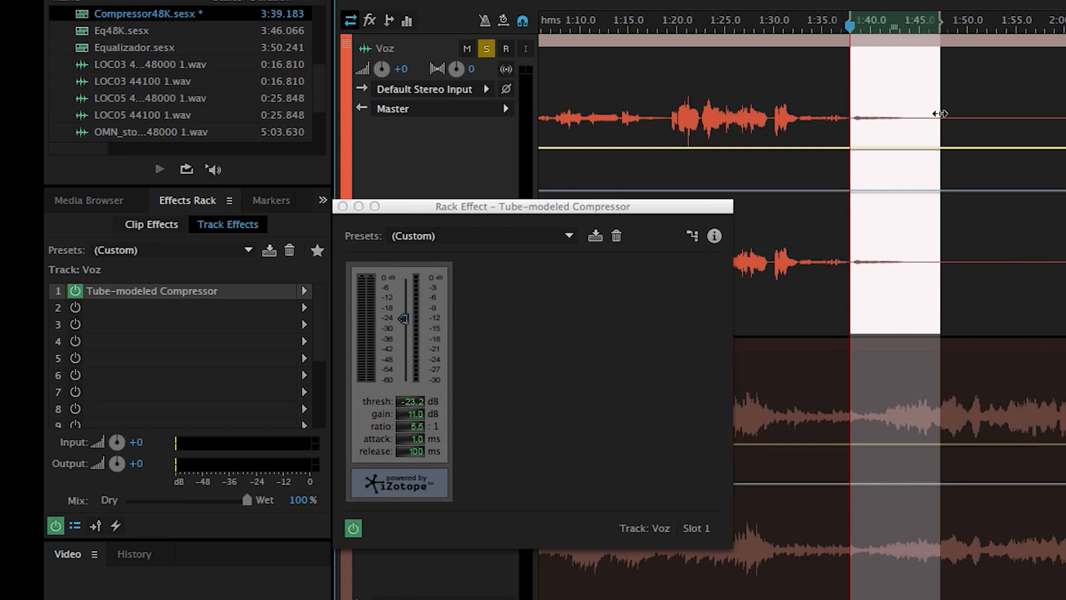
{"action": "key", "text": "space"}
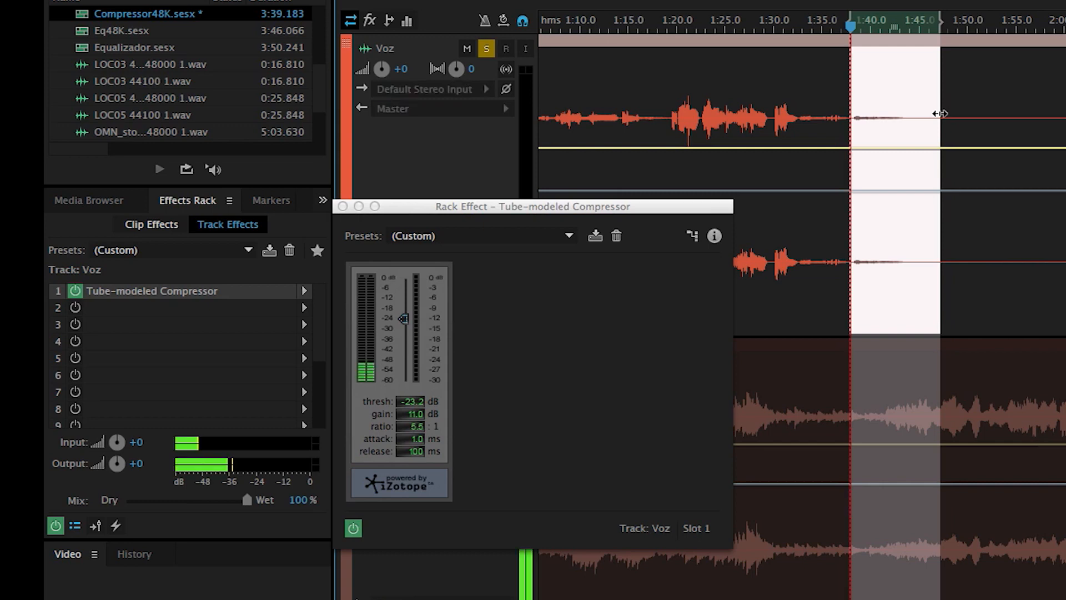
{"action": "left_click", "coordinate": [354, 529]}
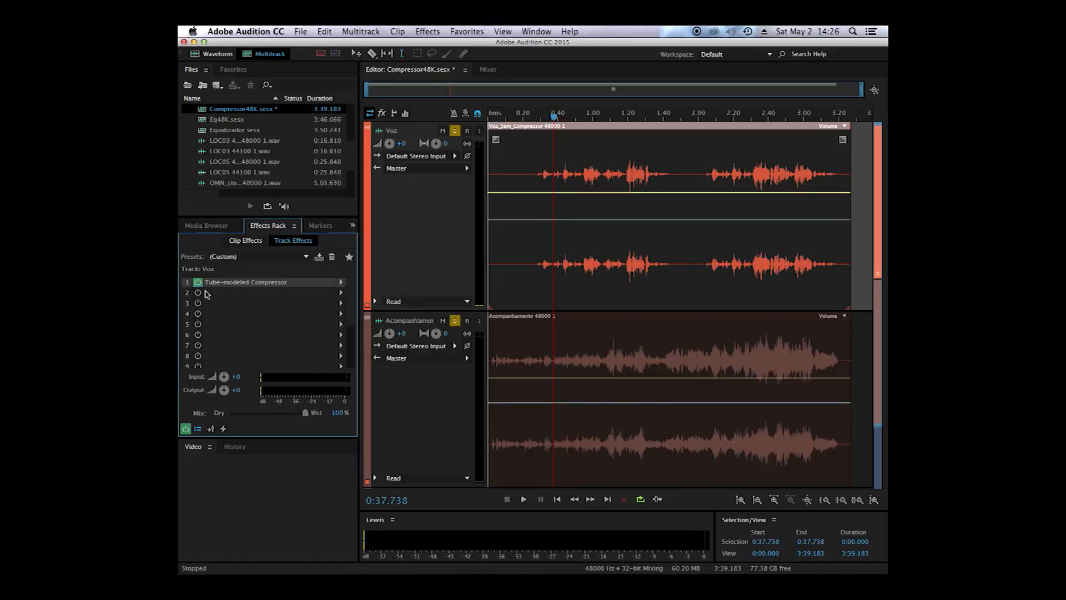
Step: Bounce the selected Voz track with its compressor to a new track
{"action": "right_click", "coordinate": [537, 289]}
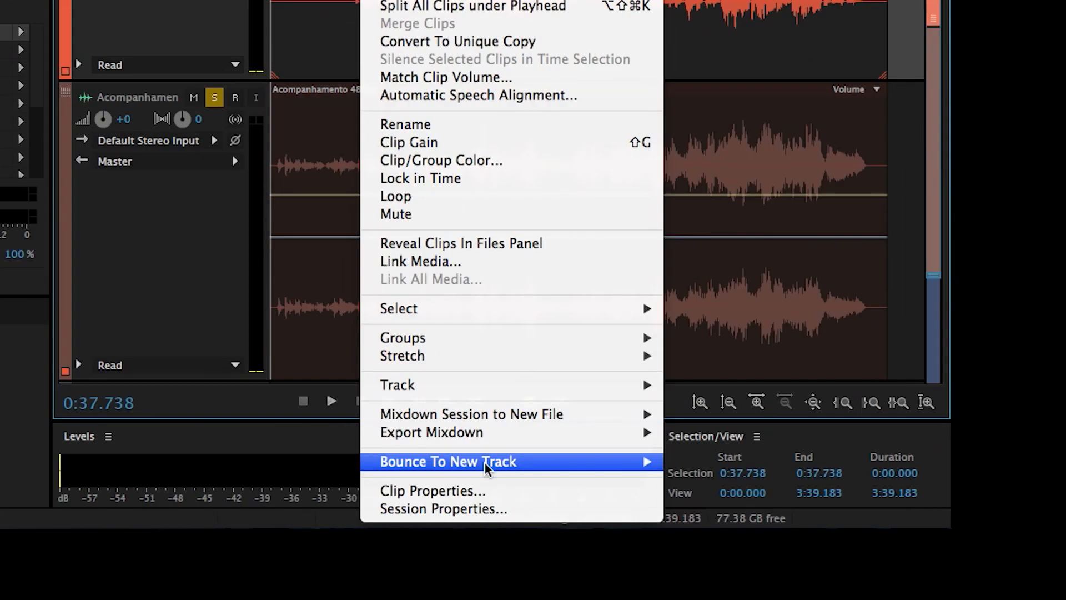
{"action": "mouse_move", "coordinate": [484, 461]}
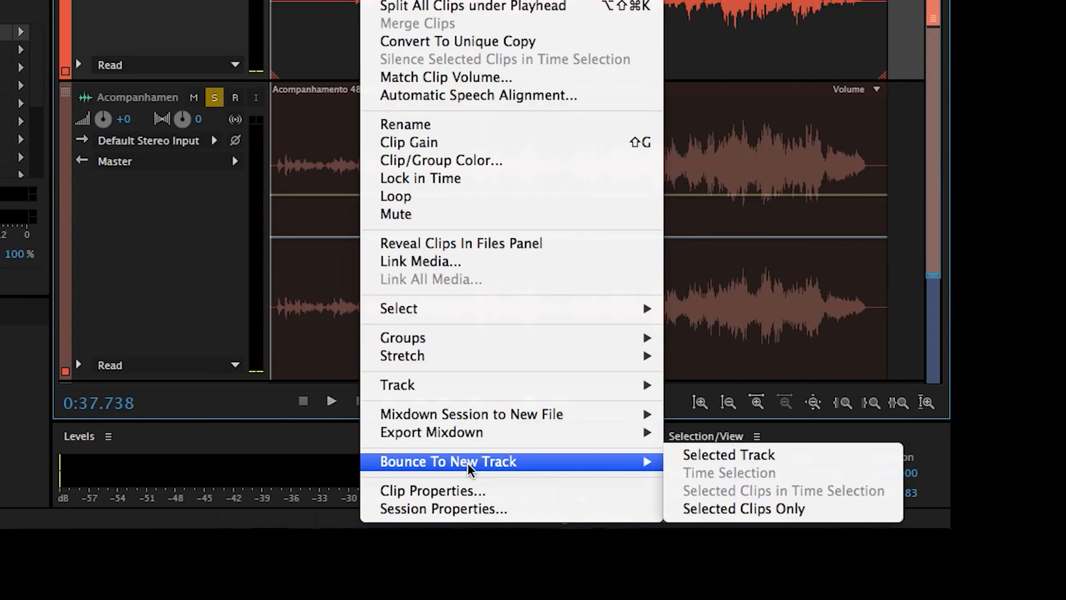
{"action": "left_click", "coordinate": [738, 455]}
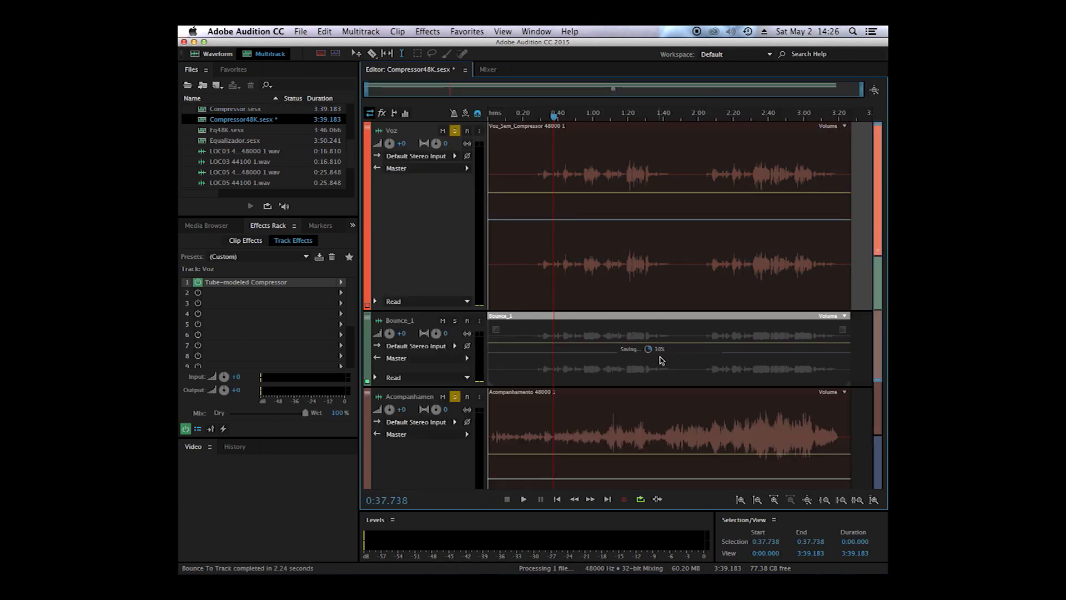
Step: Enlarge the Bounce_1 track and compare its compressed waveform with the original Voz clip around 1:11 to 1:20
{"action": "key", "text": "equal"}
{"action": "key", "text": "equal"}
{"action": "key", "text": "equal"}
{"action": "key", "text": "equal"}
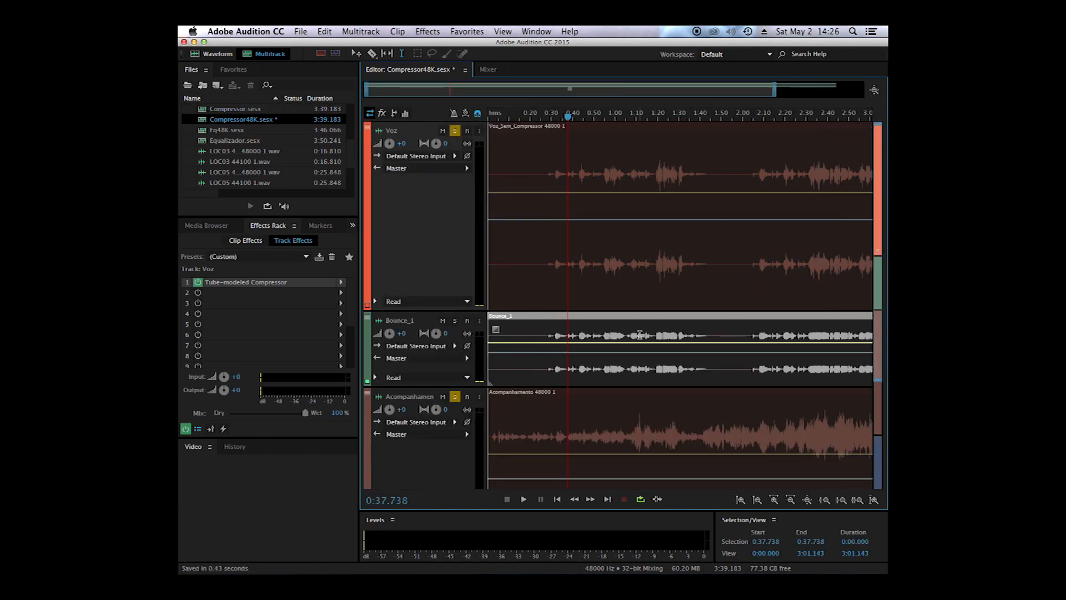
{"action": "left_click", "coordinate": [671, 117]}
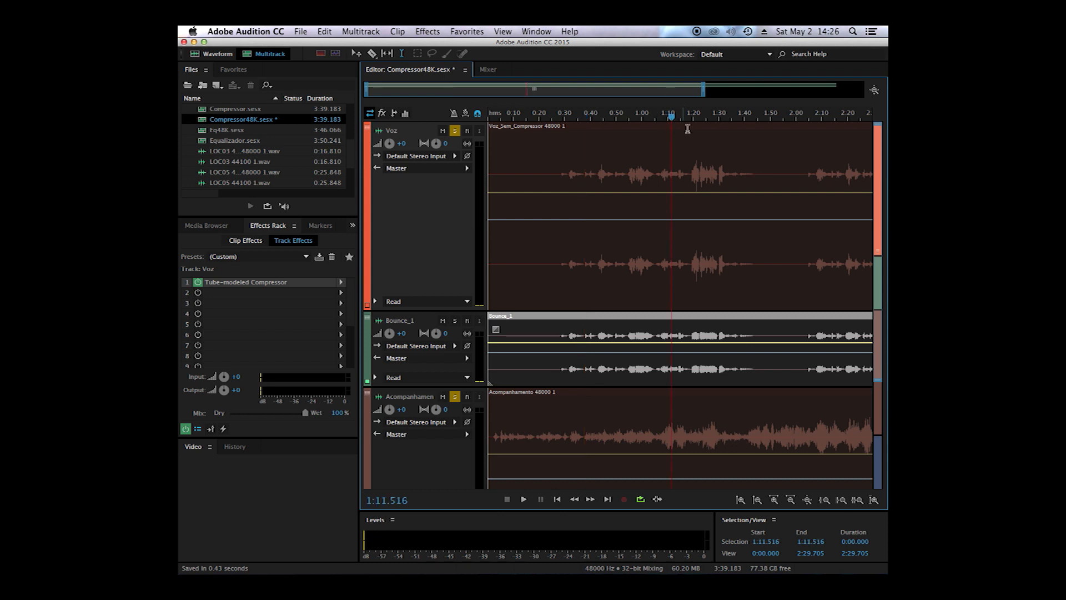
{"action": "key", "text": "equal"}
{"action": "scroll", "coordinate": [692, 132], "scroll_direction": "up", "scroll_amount": 3}
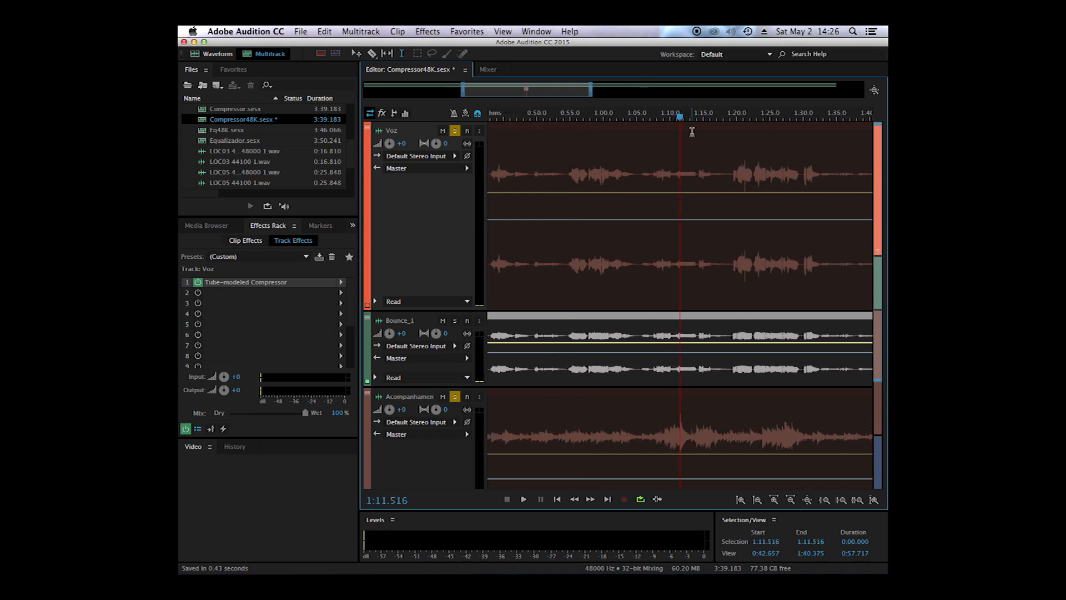
{"action": "left_click_drag", "start_coordinate": [435, 388], "coordinate": [419, 512]}
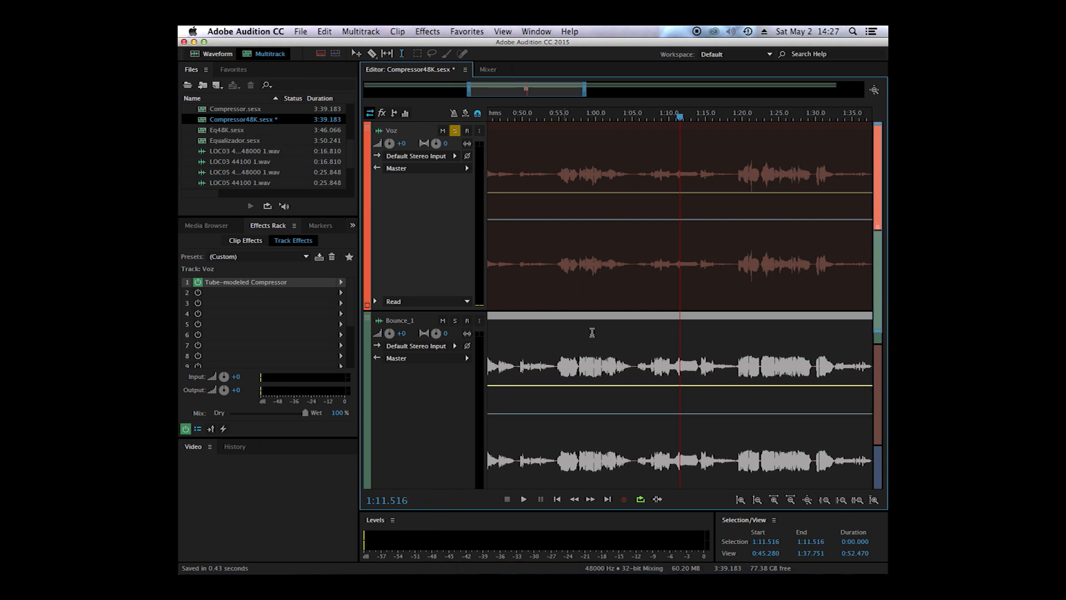
{"action": "left_click", "coordinate": [716, 147]}
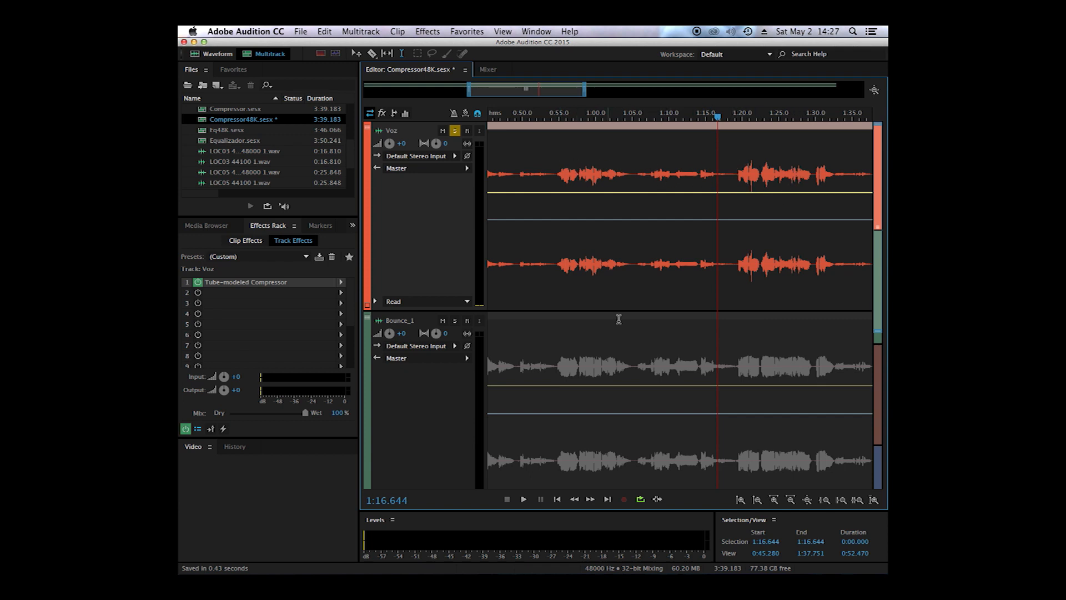
{"action": "left_click", "coordinate": [742, 351]}
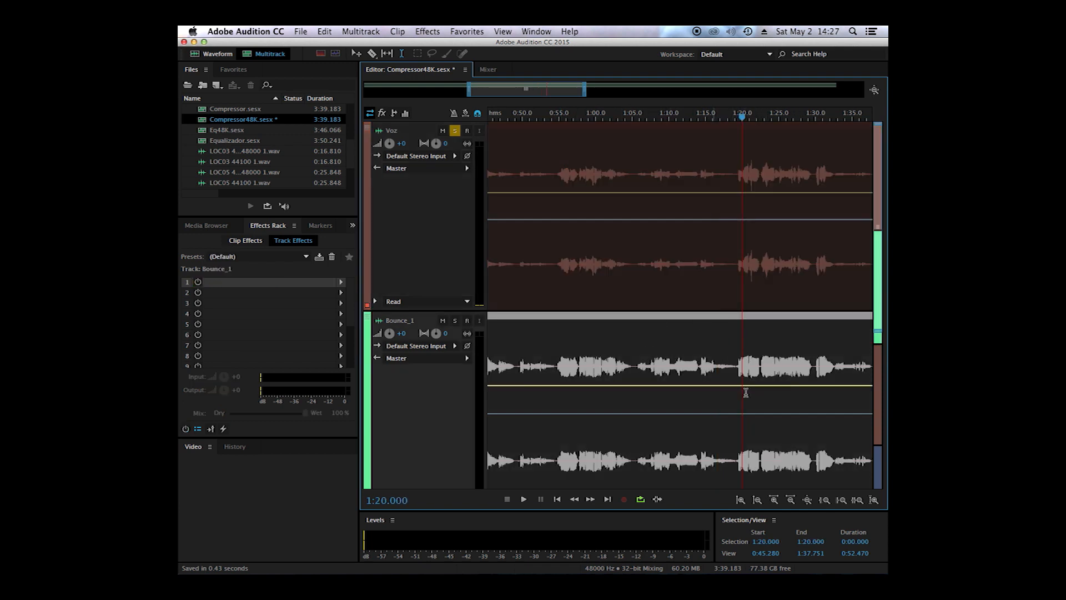